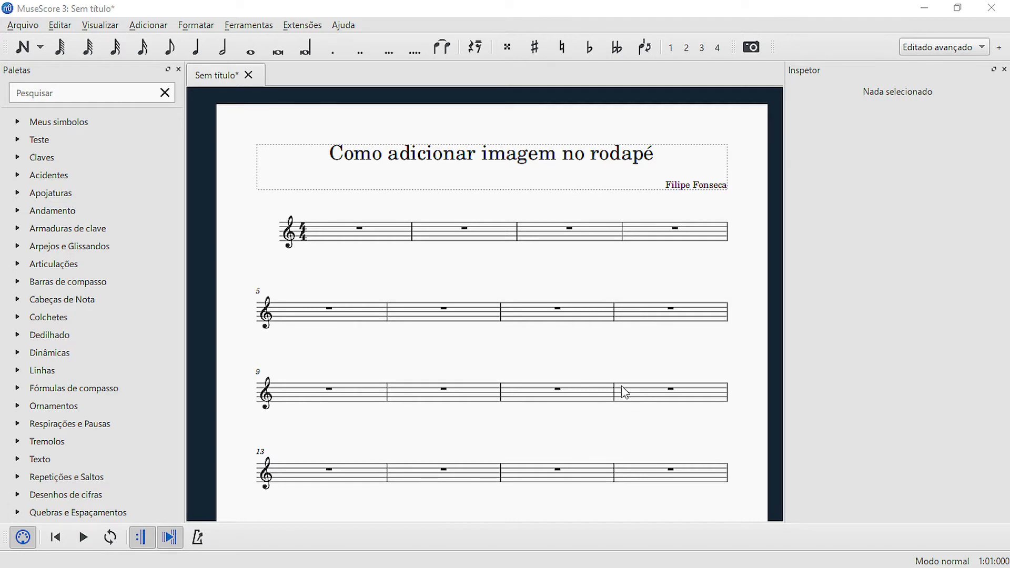
Expand the Molduras e Compassos palette.
scroll(158, 379, down, 2)
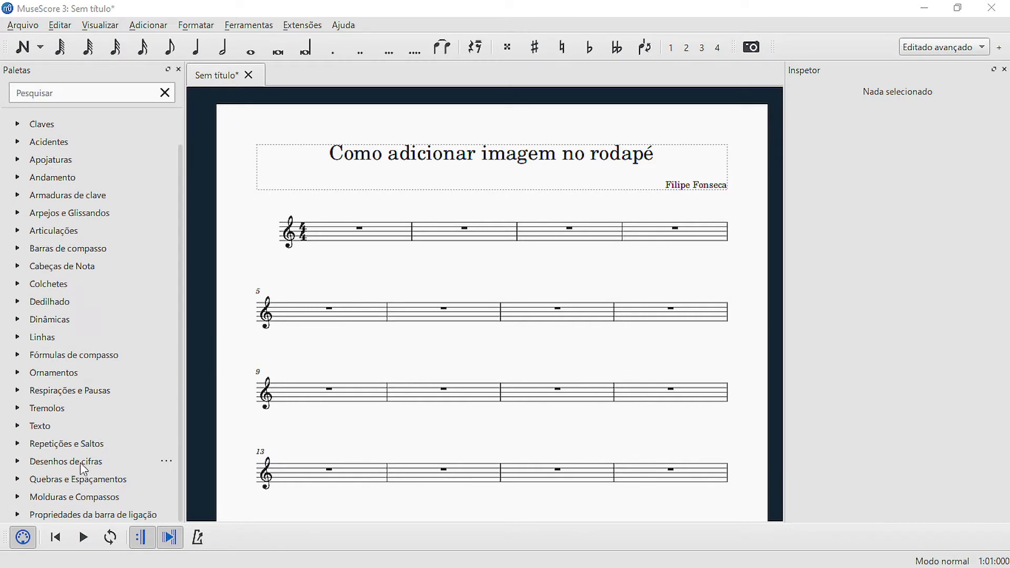
click(17, 497)
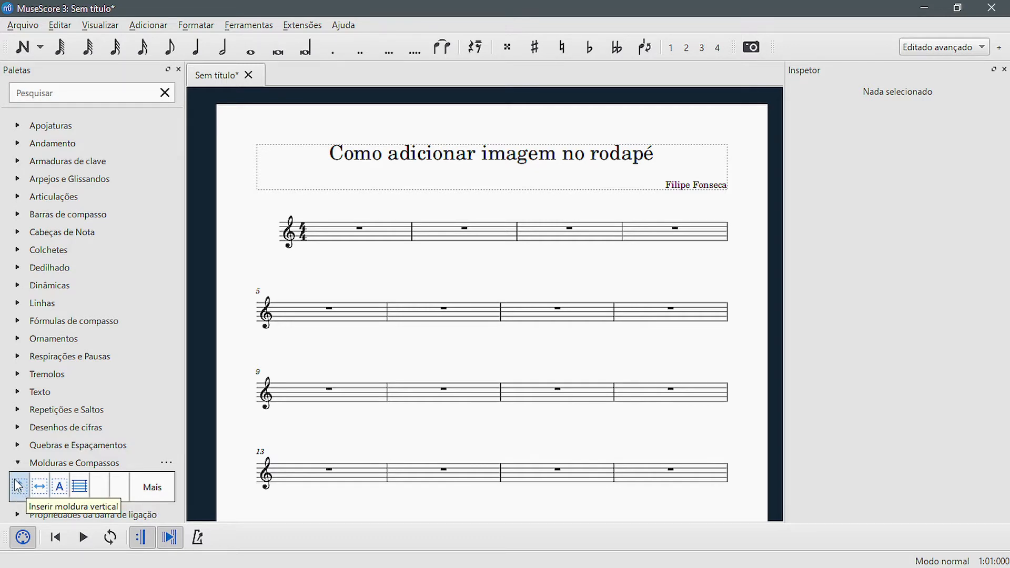
Insert a vertical frame before measure 9 and set its height to 11 sp with automatic sizing disabled.
drag(17, 492, 329, 401)
click(472, 349)
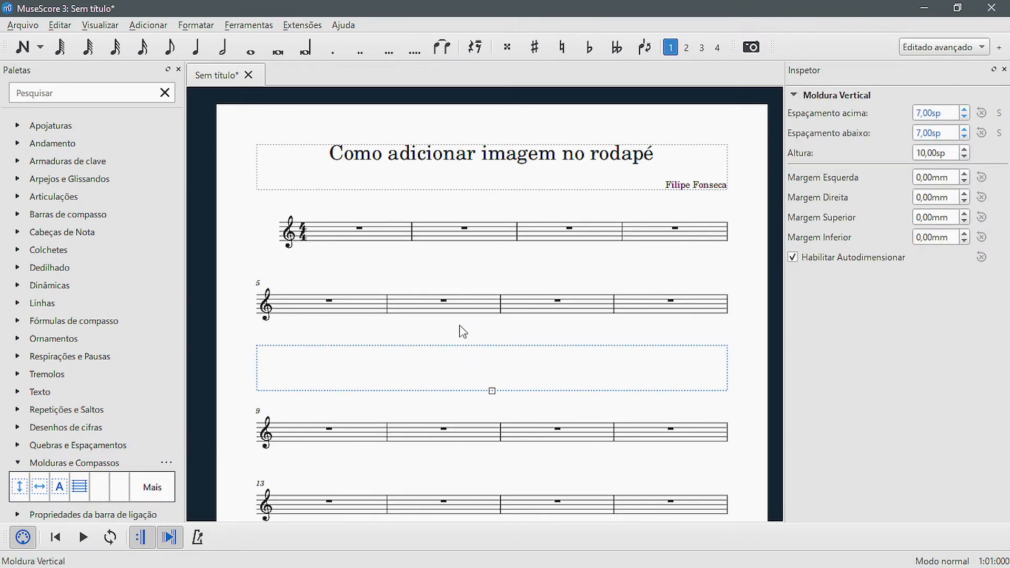
click(964, 149)
click(853, 260)
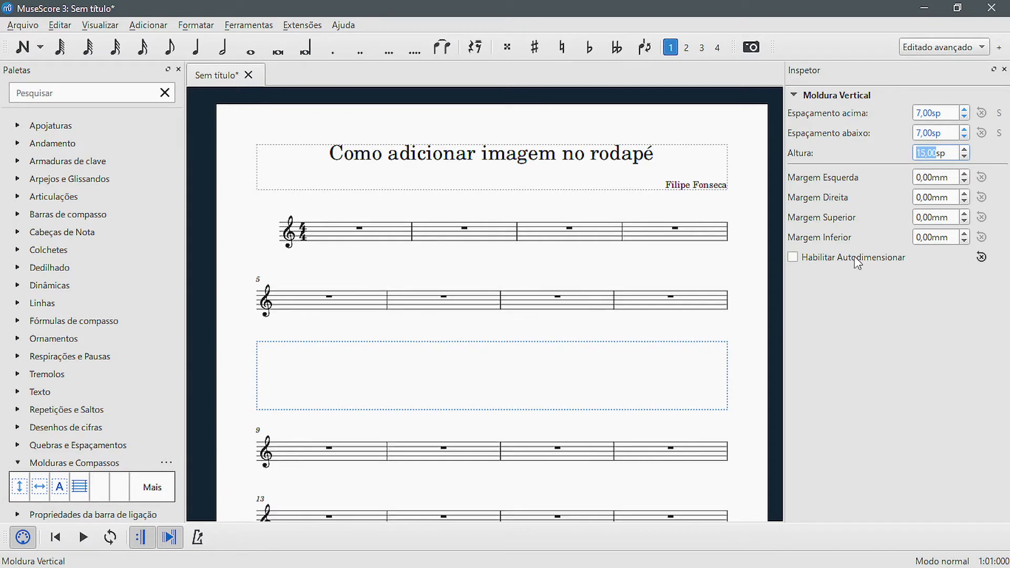
scroll(966, 151, up, 4)
scroll(967, 153, down, 5)
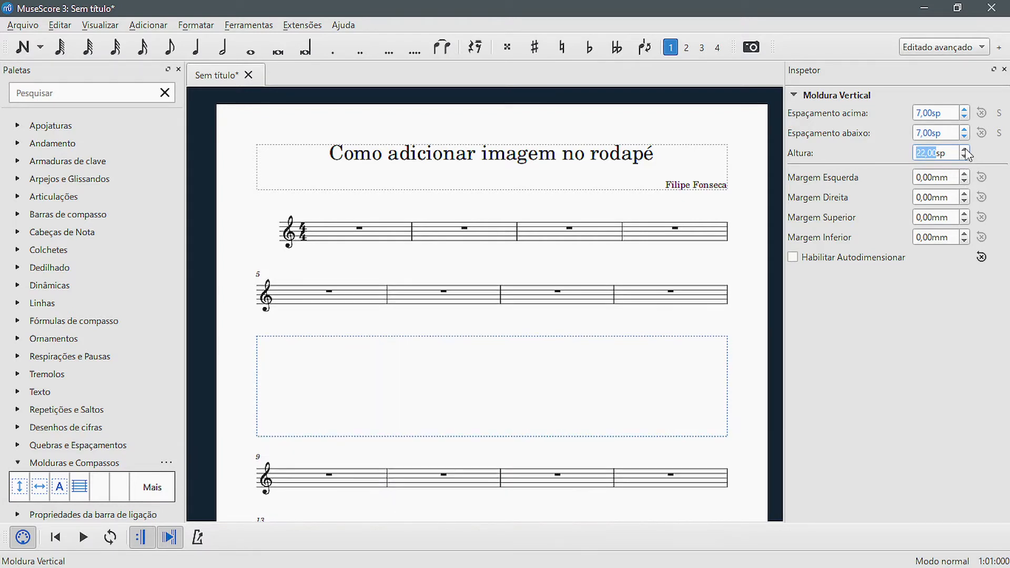
scroll(967, 156, down, 3)
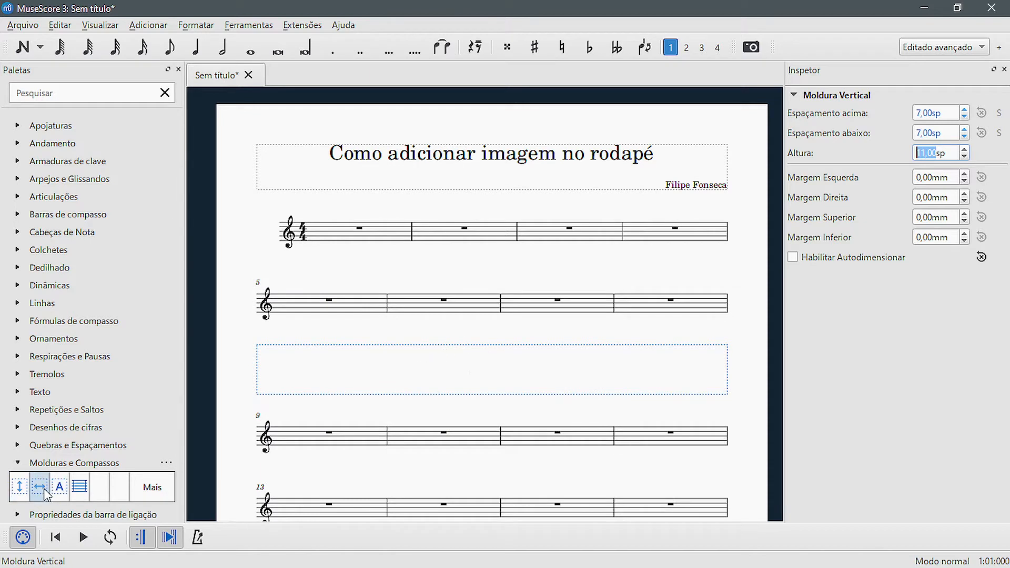
Insert a horizontal frame between measures 6 and 7 and set its width to 11 sp.
drag(40, 487, 529, 304)
click(497, 304)
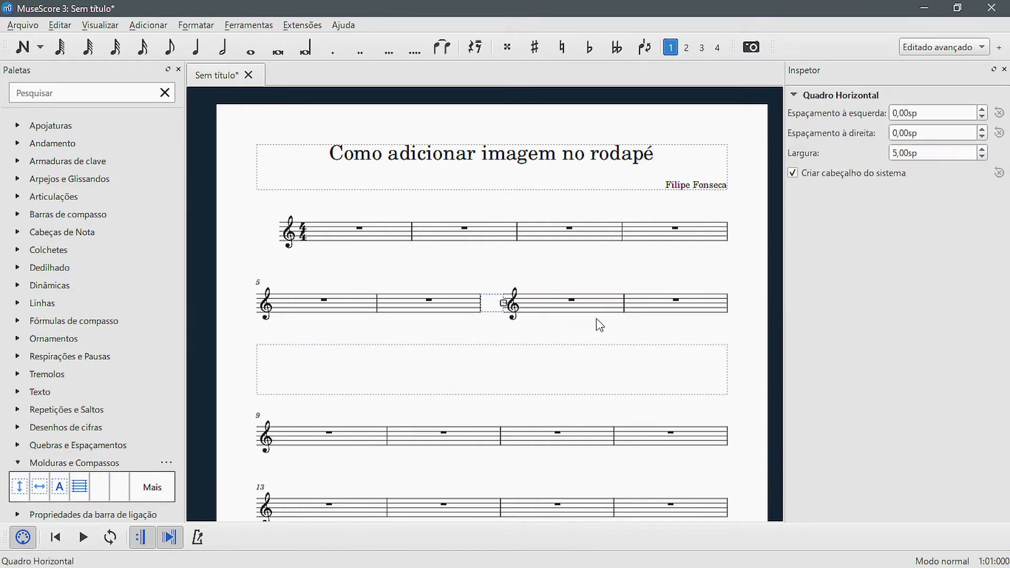
click(982, 150)
drag(981, 151, 984, 157)
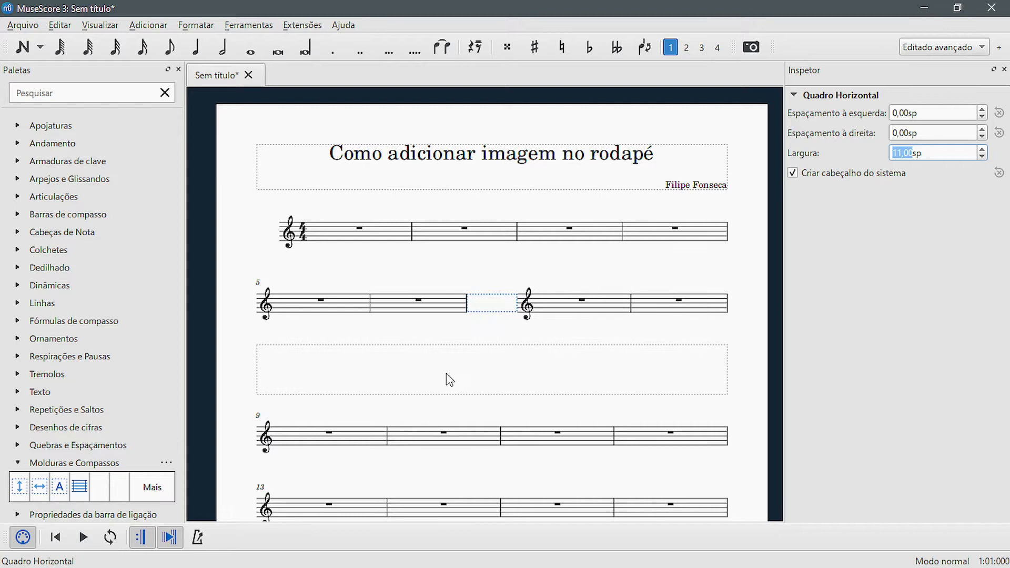
Delete the horizontal frame in the second system and the vertical frame below it.
click(493, 309)
key(Delete)
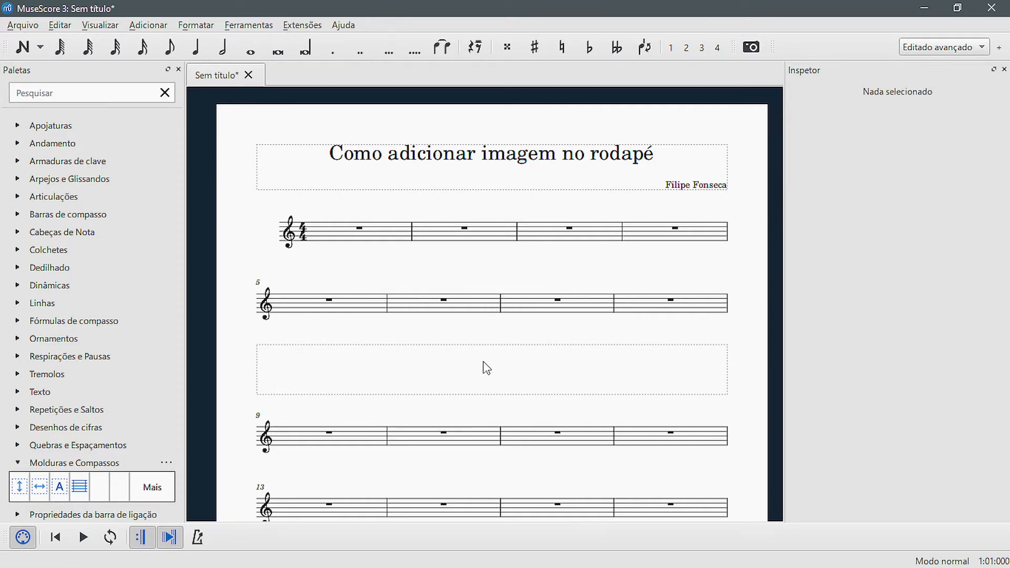
click(482, 365)
key(Delete)
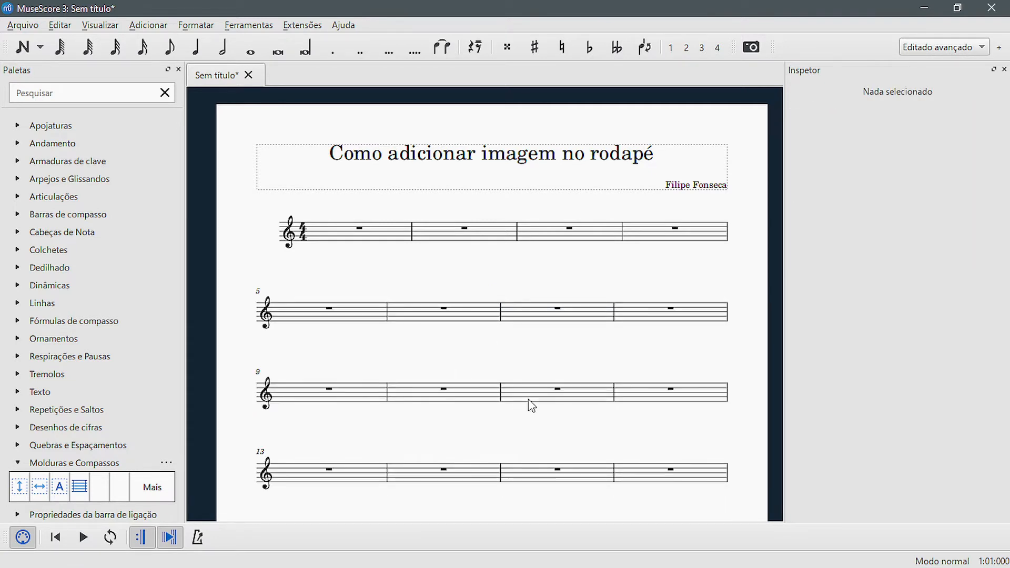
Insert a vertical frame before the score's last measure, and remove the measure that follows the frame.
scroll(528, 398, down, 2)
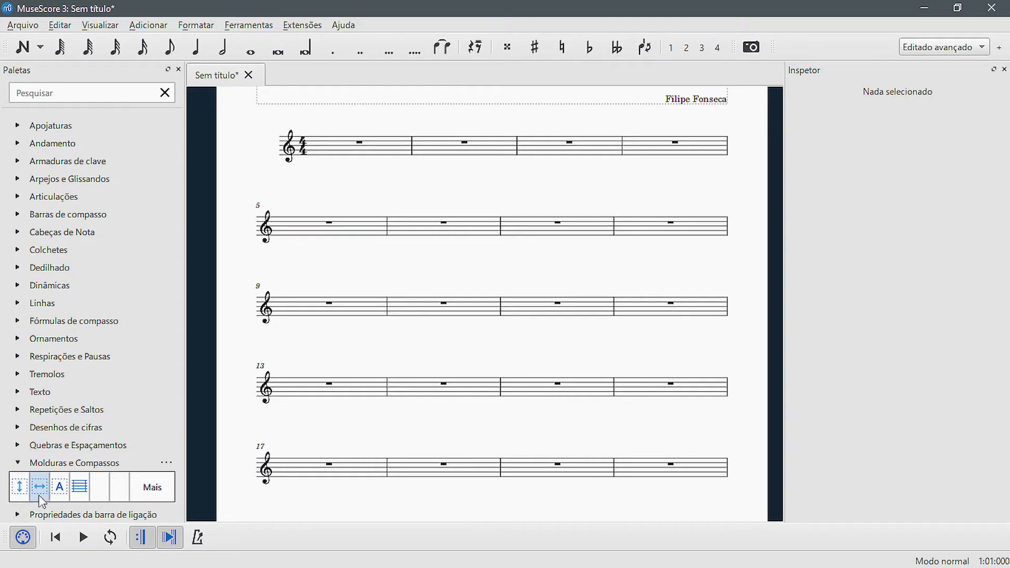
scroll(424, 457, down, 7)
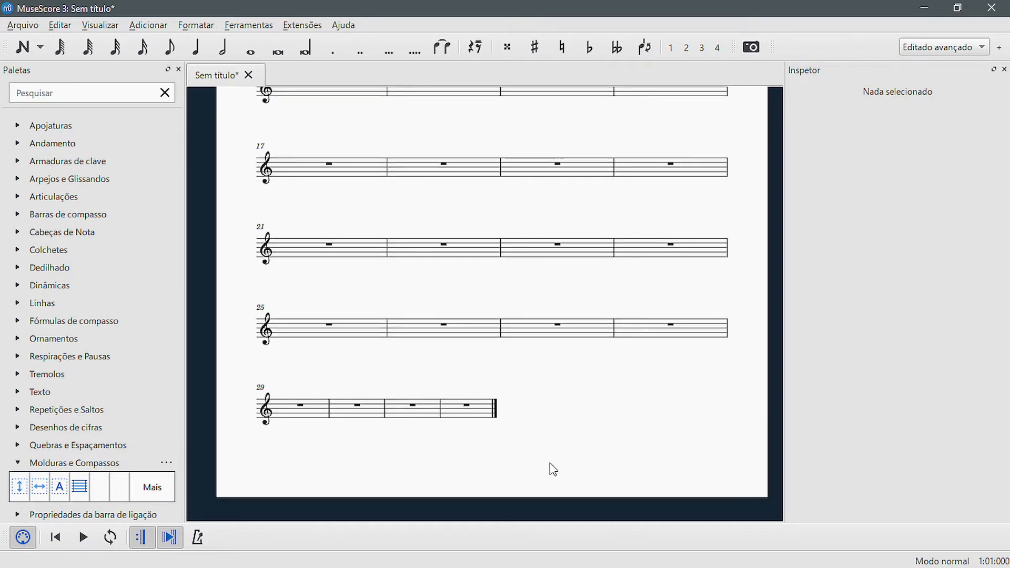
drag(19, 487, 480, 417)
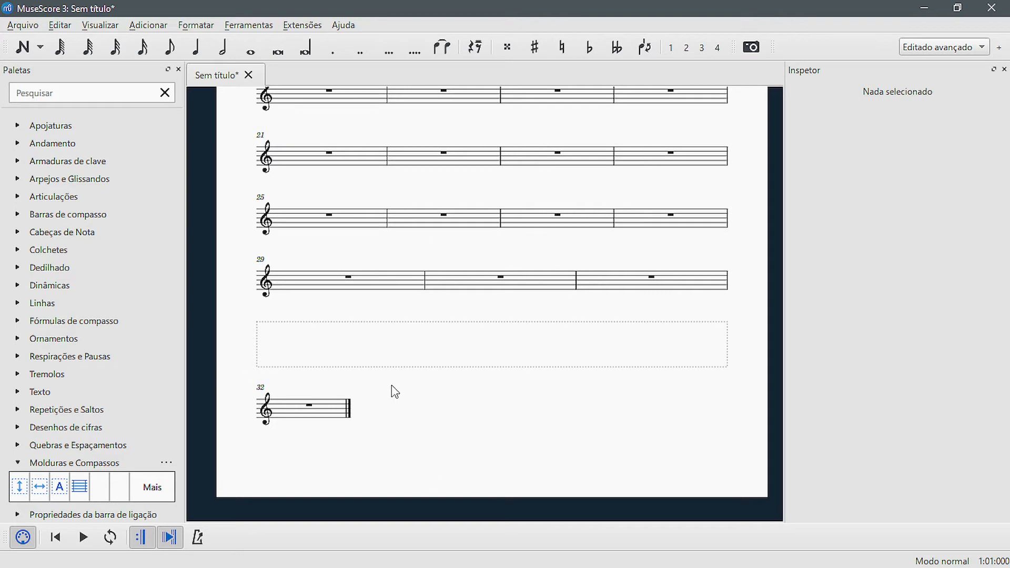
click(322, 419)
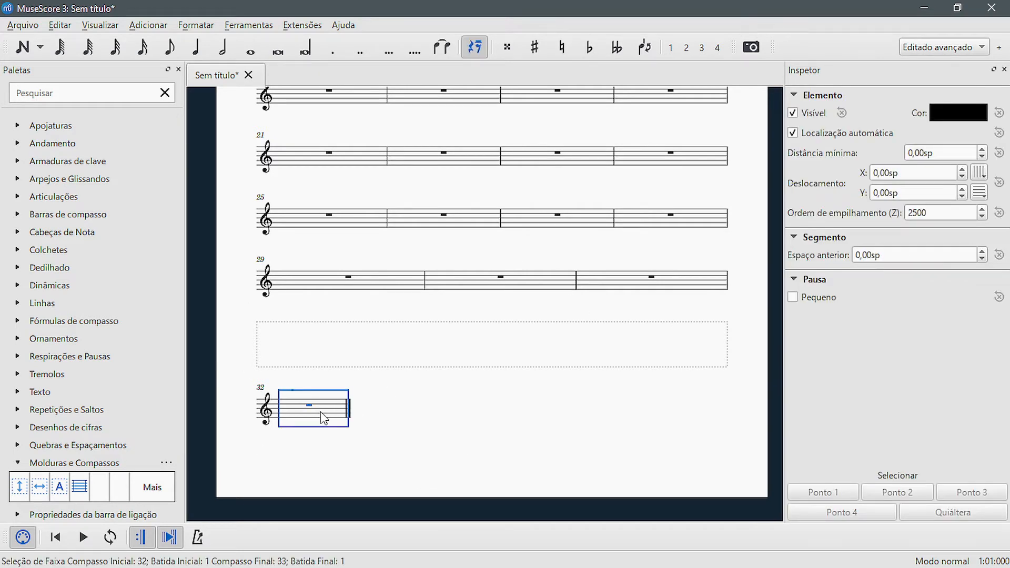
key(ctrl+Delete)
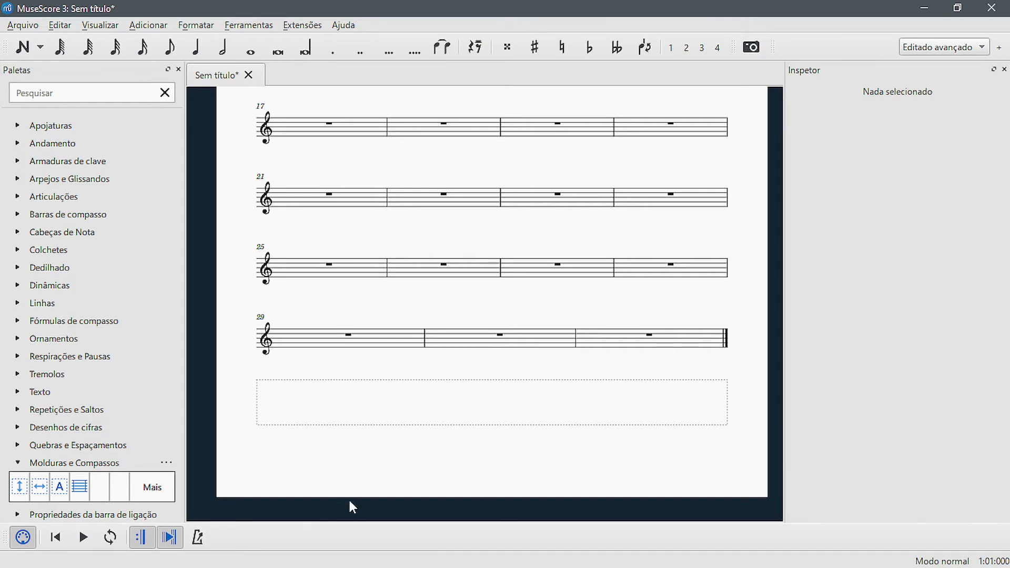
Try to insert several measures with no measure selected.
click(150, 26)
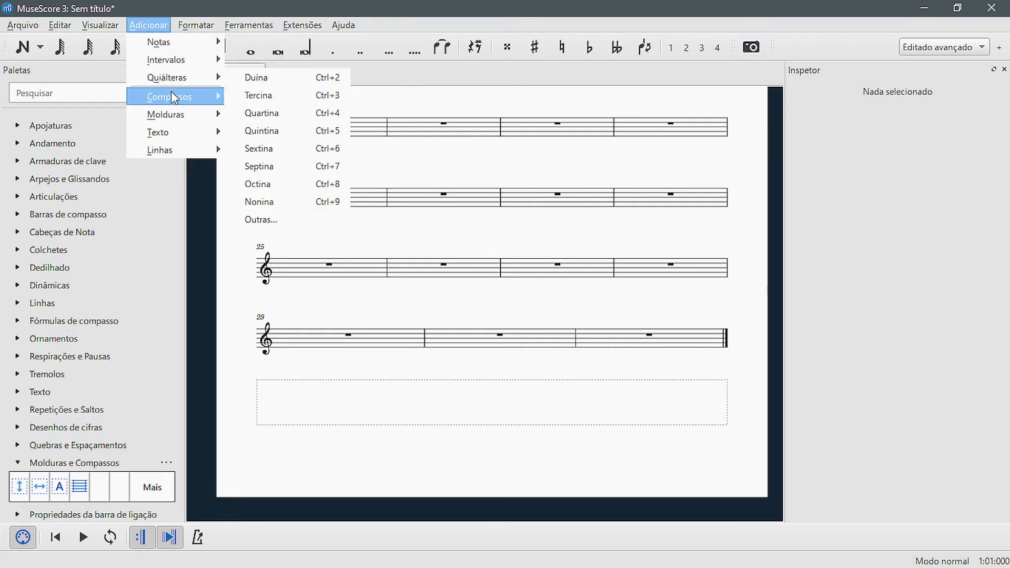
mouse_move(171, 95)
click(300, 115)
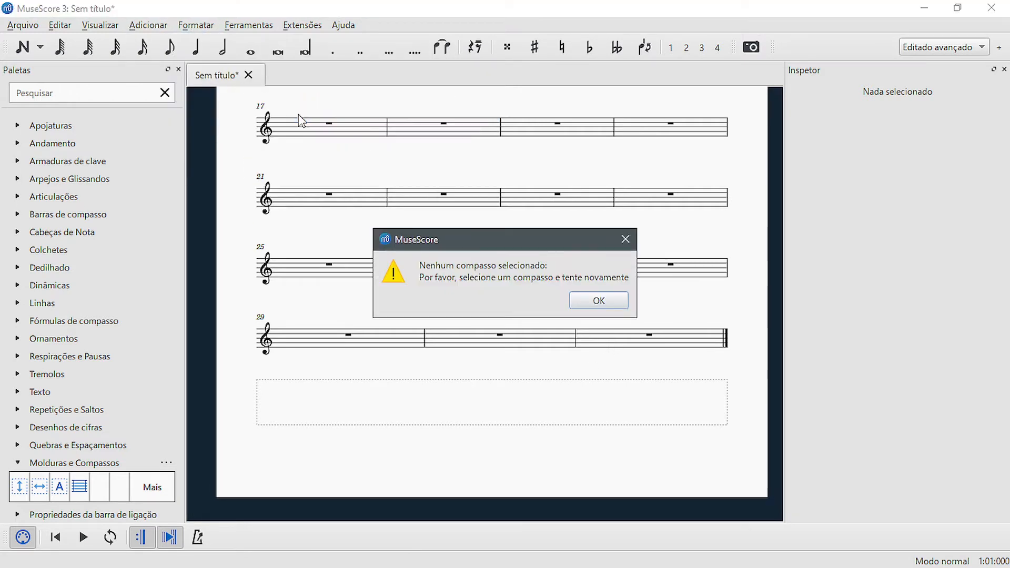
click(621, 302)
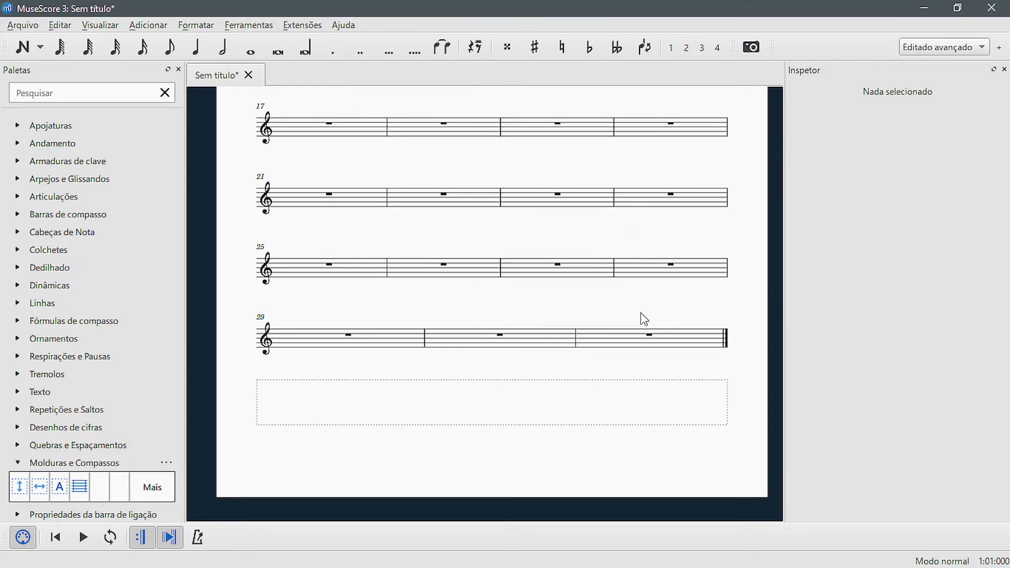
Append 5 empty measures to the end of the score.
click(643, 322)
click(150, 24)
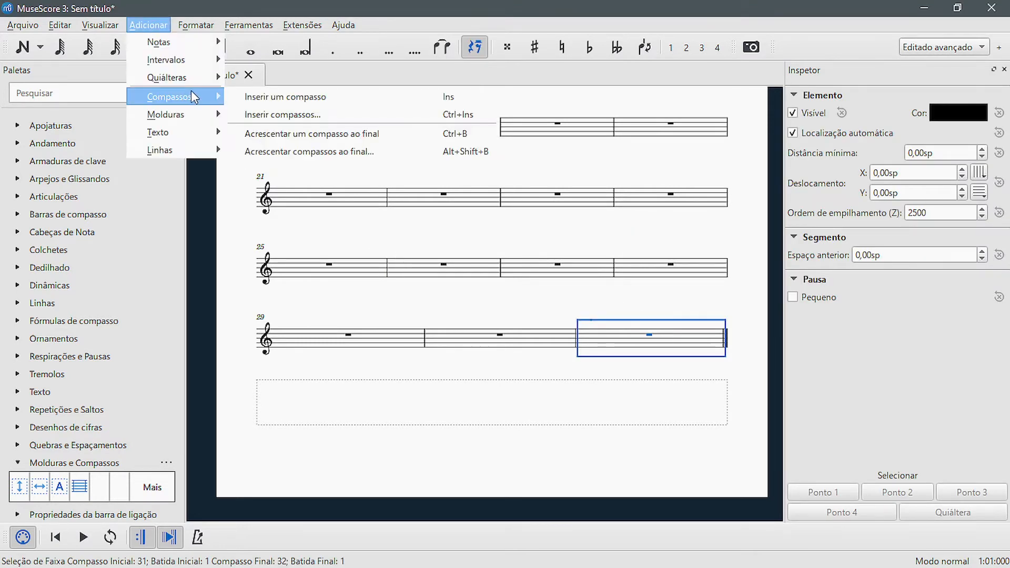
mouse_move(179, 100)
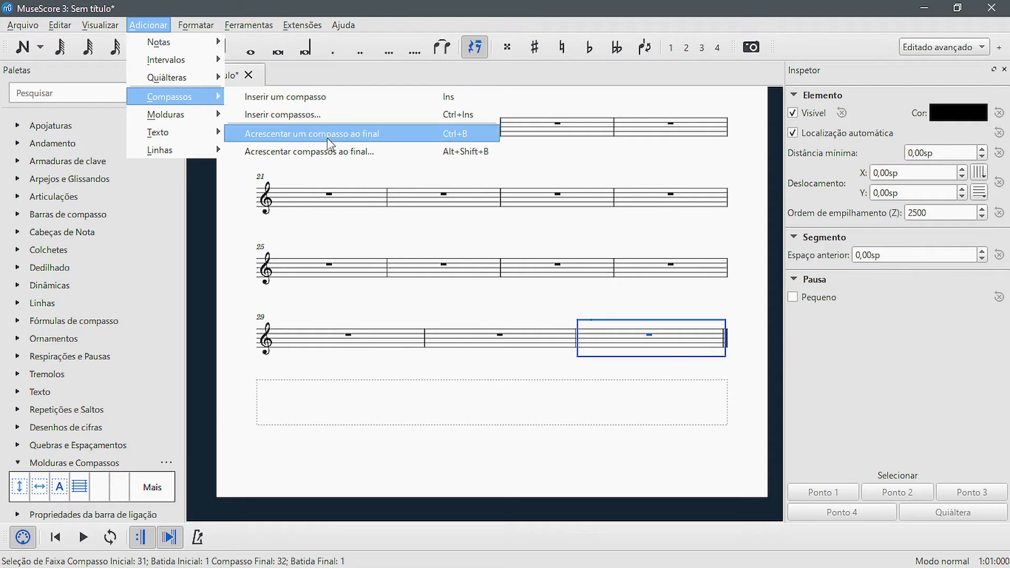
click(323, 151)
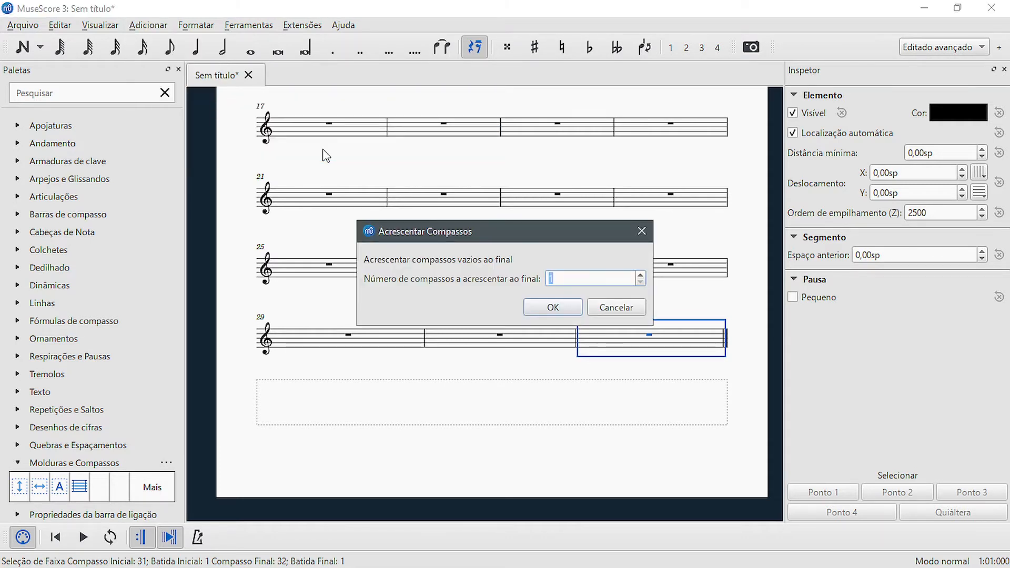
text(5)
click(553, 306)
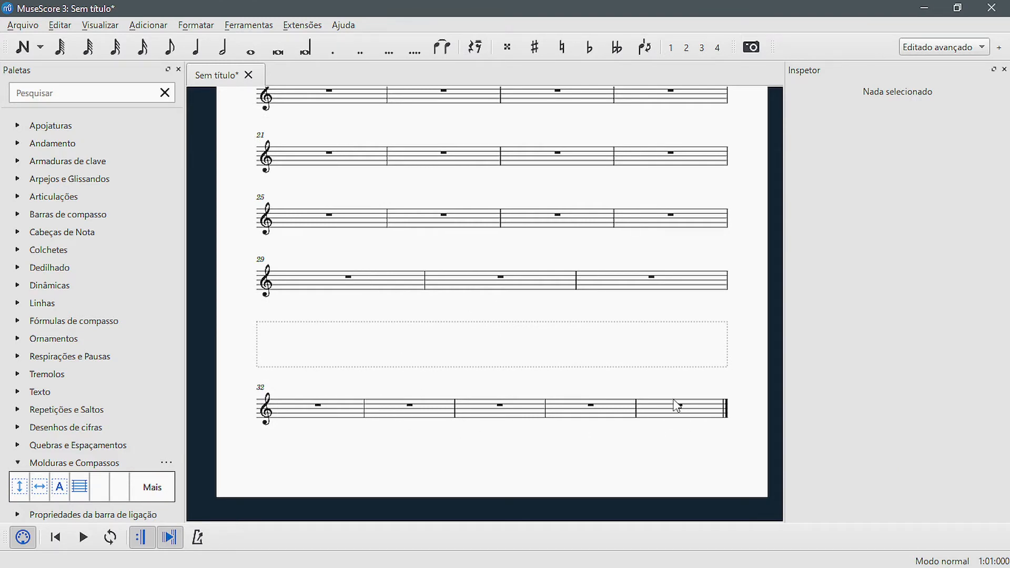
Try adding a page break at the barline ending measure 31, and undo it.
click(408, 281)
shift+click(598, 283)
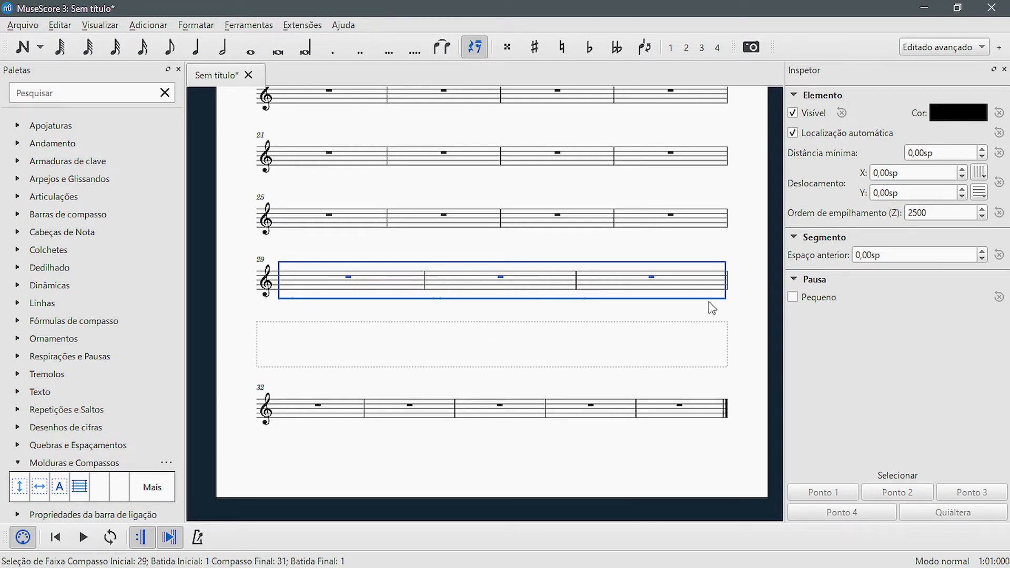
click(727, 284)
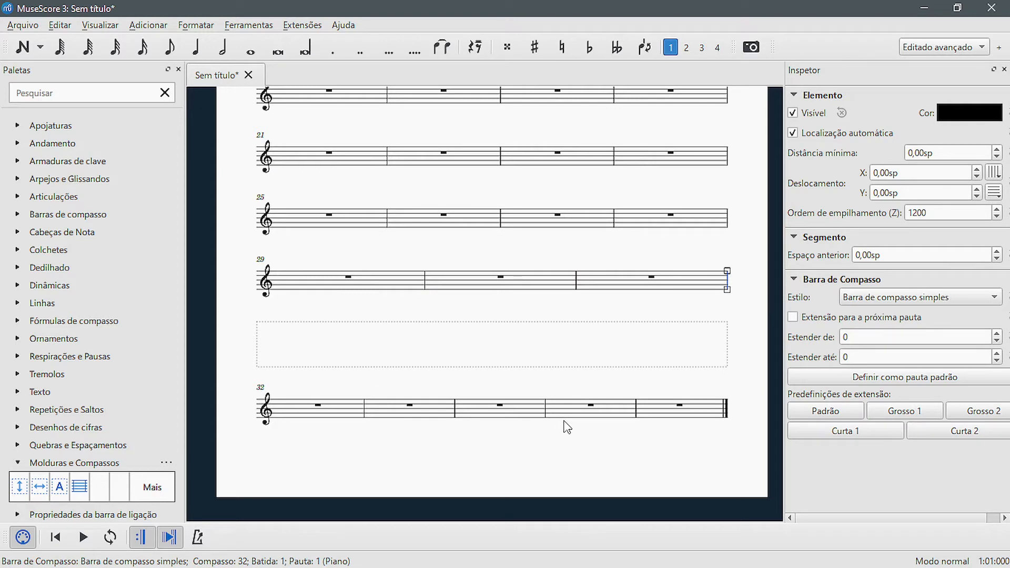
key(ctrl+Return)
key(ctrl+z)
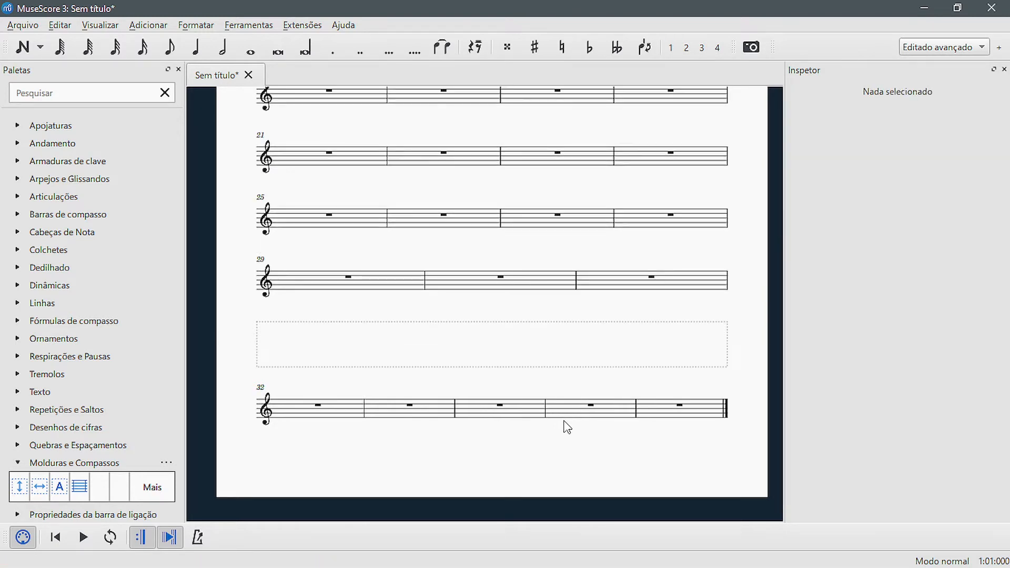
Add a page break to the vertical frame below measures 29 to 31.
click(728, 342)
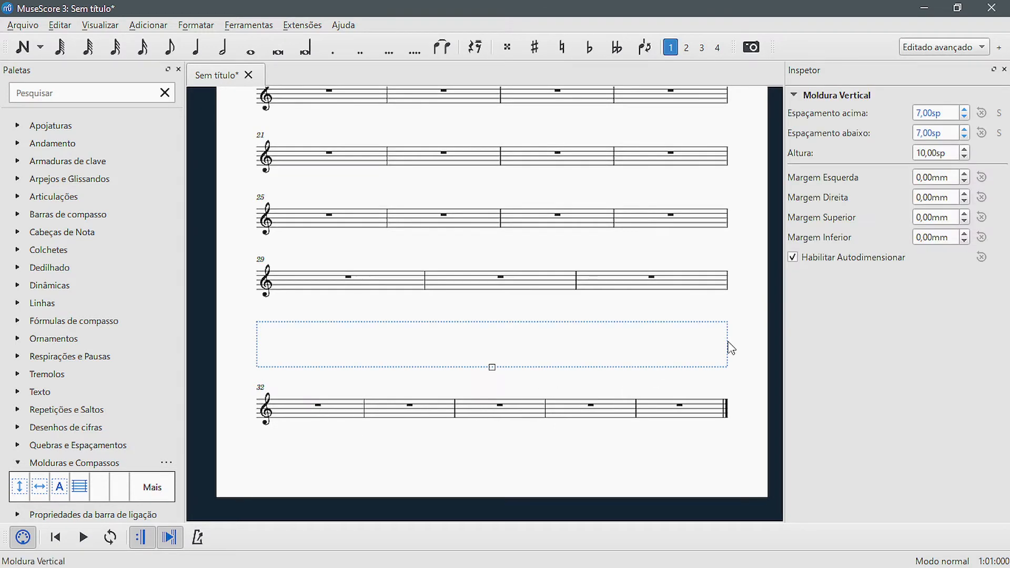
key(ctrl+Return)
scroll(647, 400, left, 11)
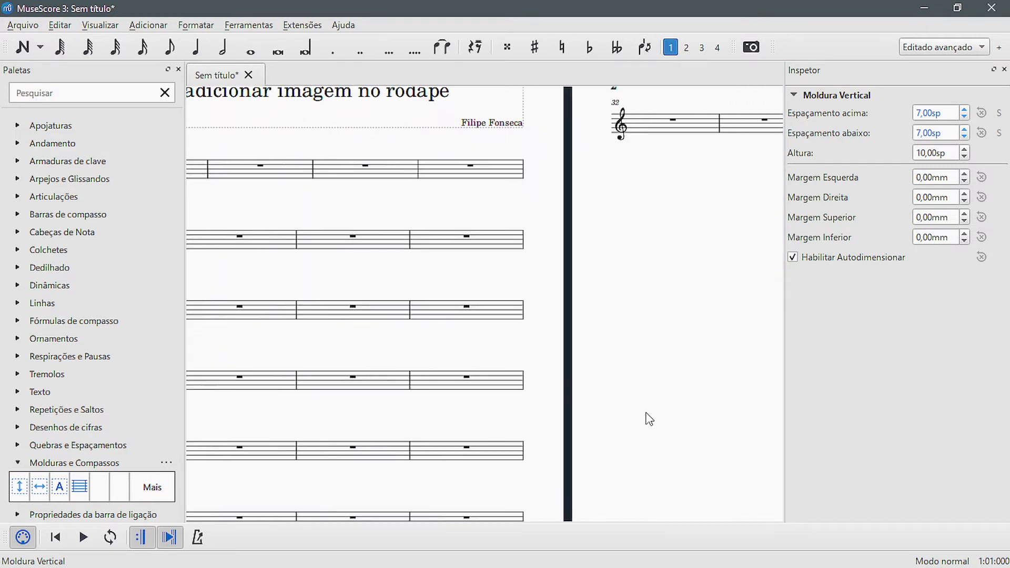
scroll(646, 413, down, 7)
scroll(647, 417, left, 3)
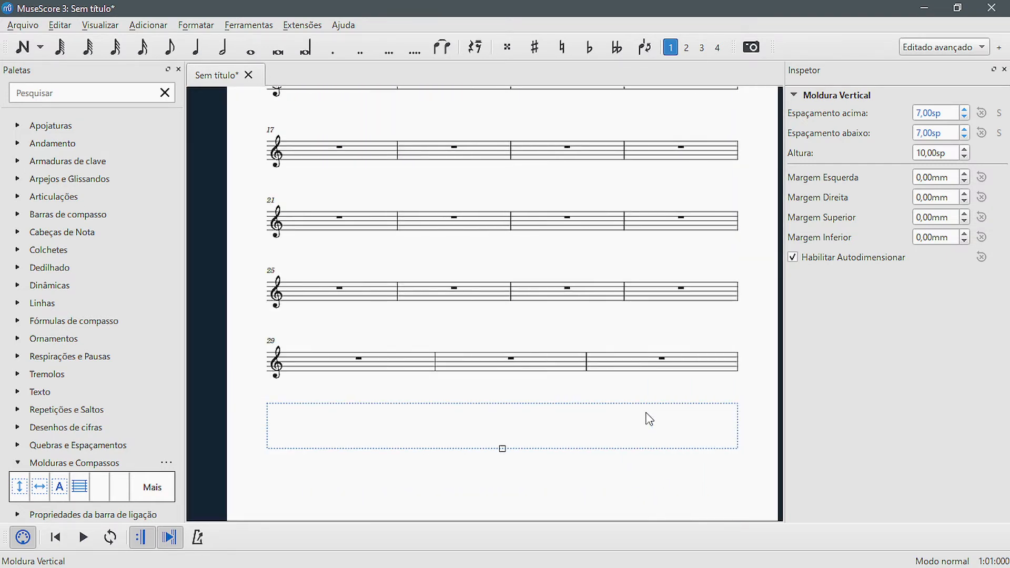
scroll(636, 407, down, 1)
Show the non-printing elements and select the page break marker above the vertical frame.
click(100, 25)
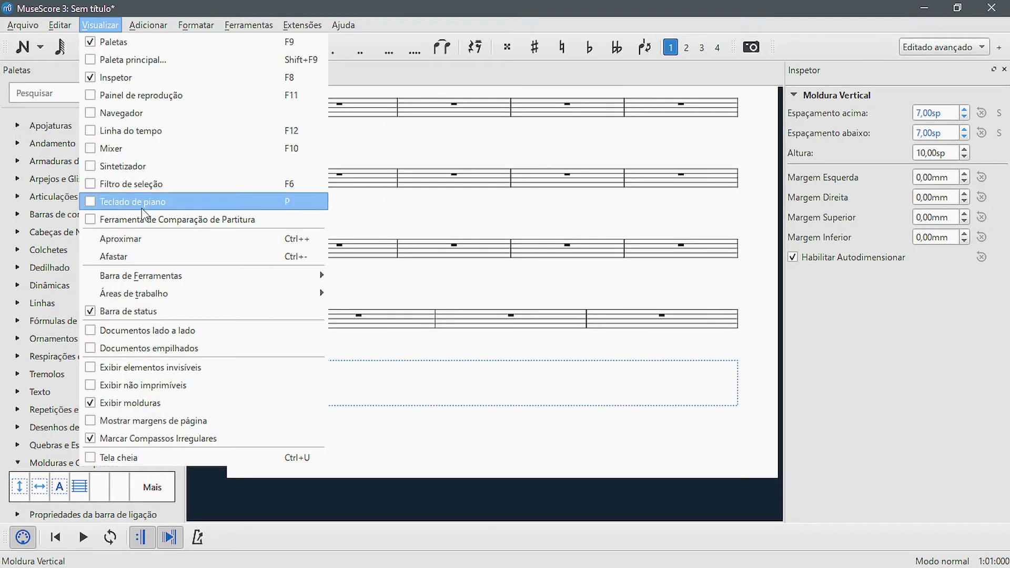
click(190, 384)
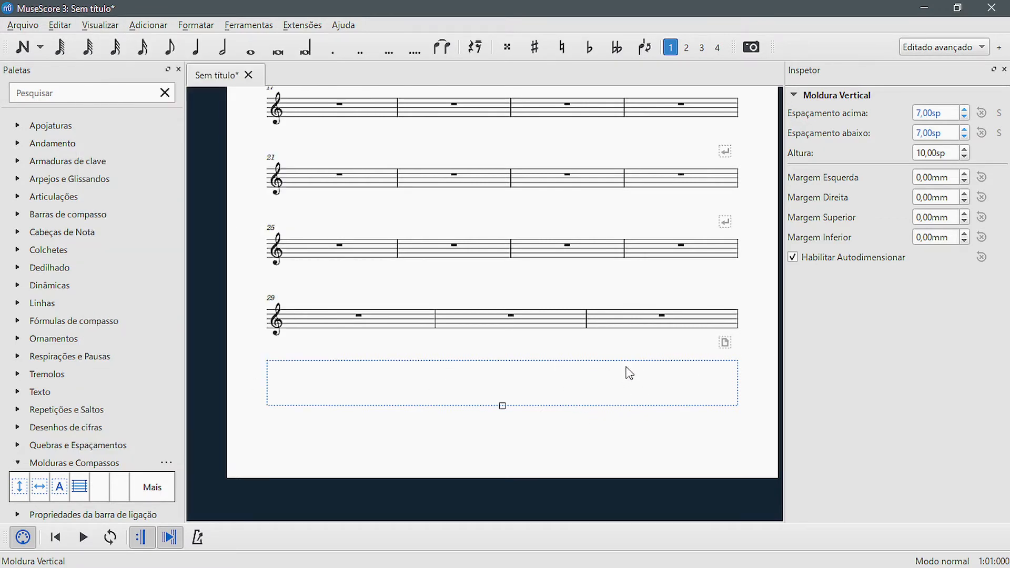
click(726, 343)
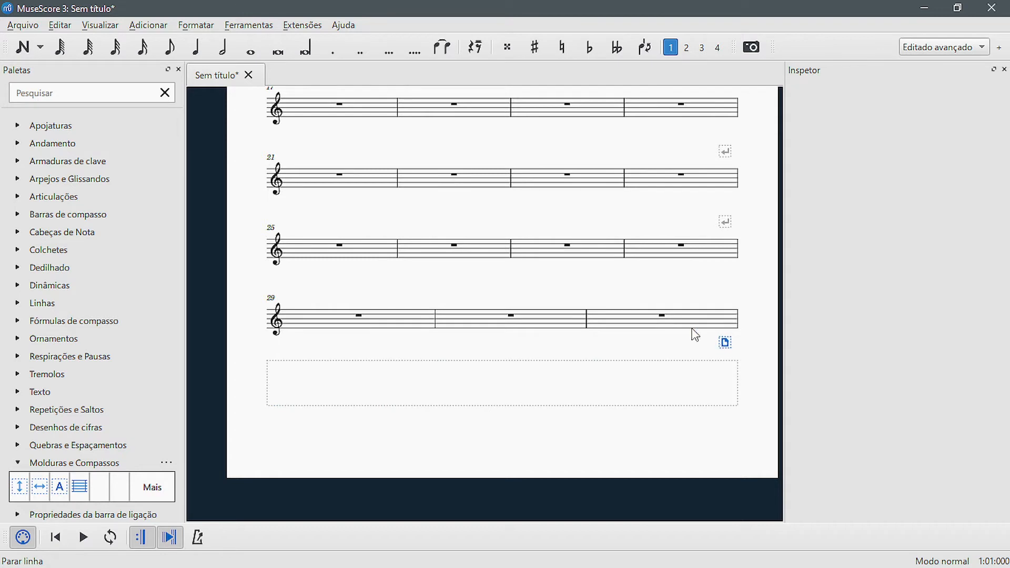
Examine the layout of both pages, including the frame at the foot of page 1 and the system on page 2.
scroll(665, 347, right, 3)
scroll(668, 357, up, 5)
scroll(677, 370, up, 3)
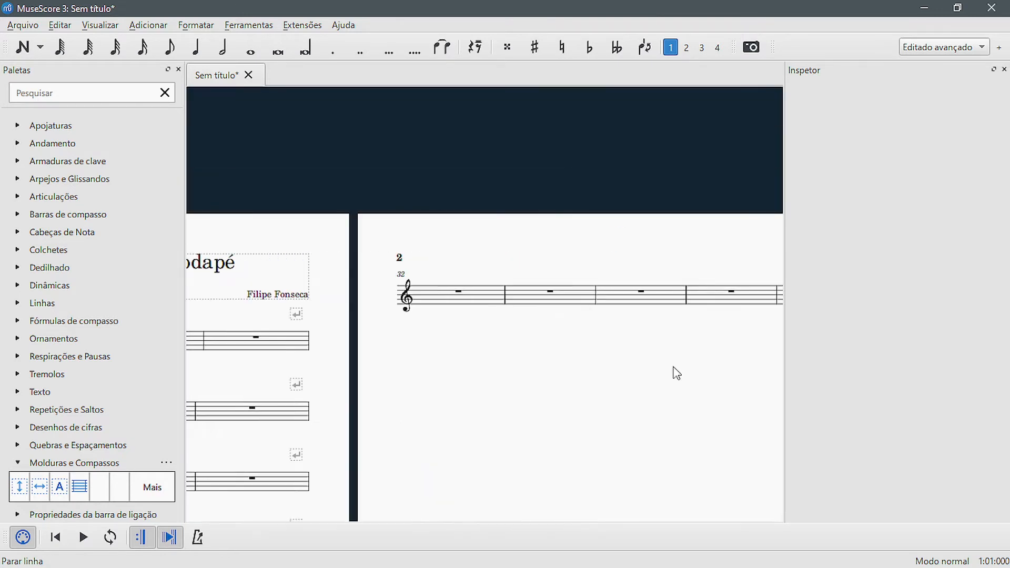
scroll(677, 371, left, 5)
scroll(677, 375, right, 2)
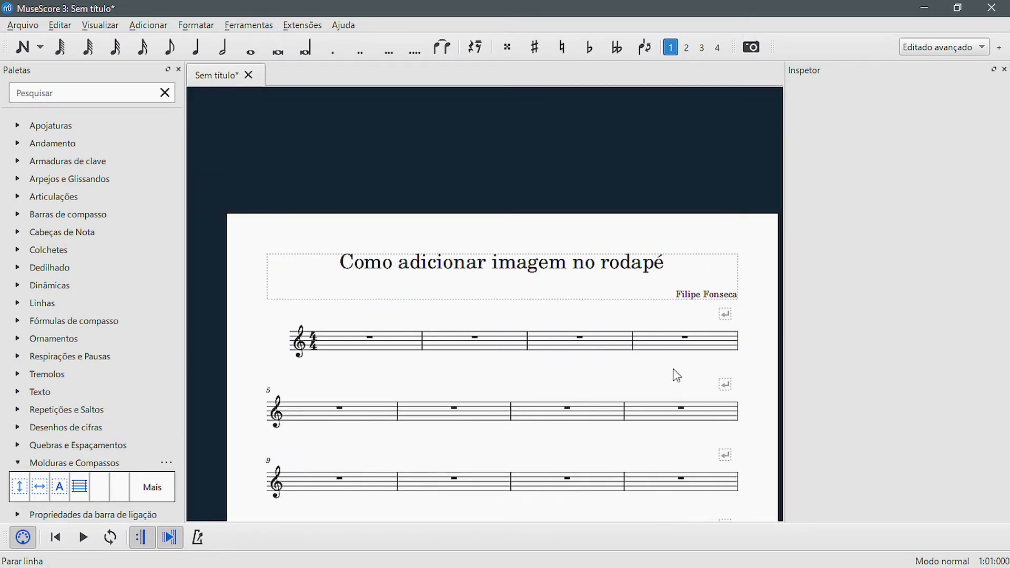
scroll(676, 375, down, 8)
scroll(676, 375, down, 2)
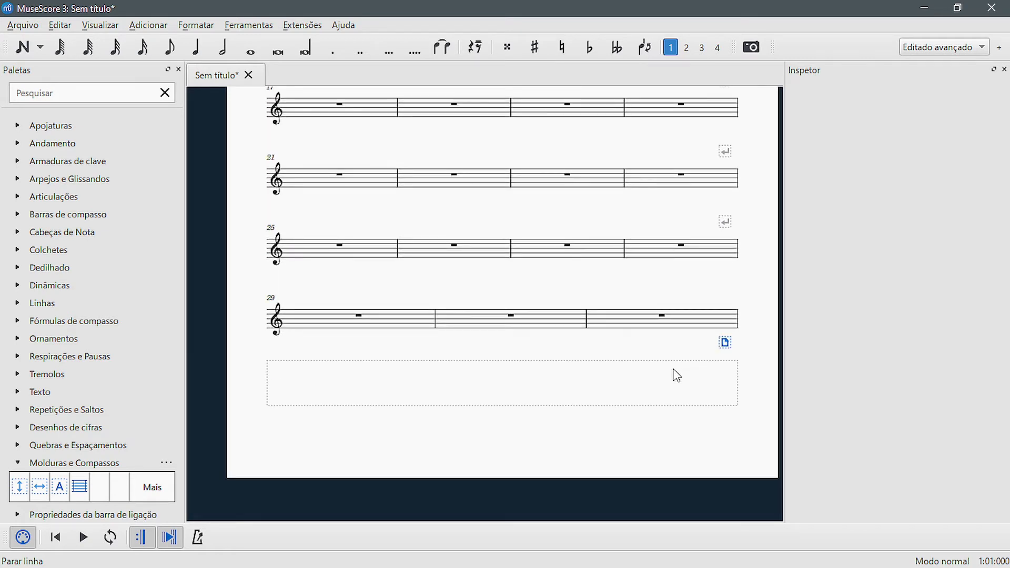
scroll(634, 389, right, 10)
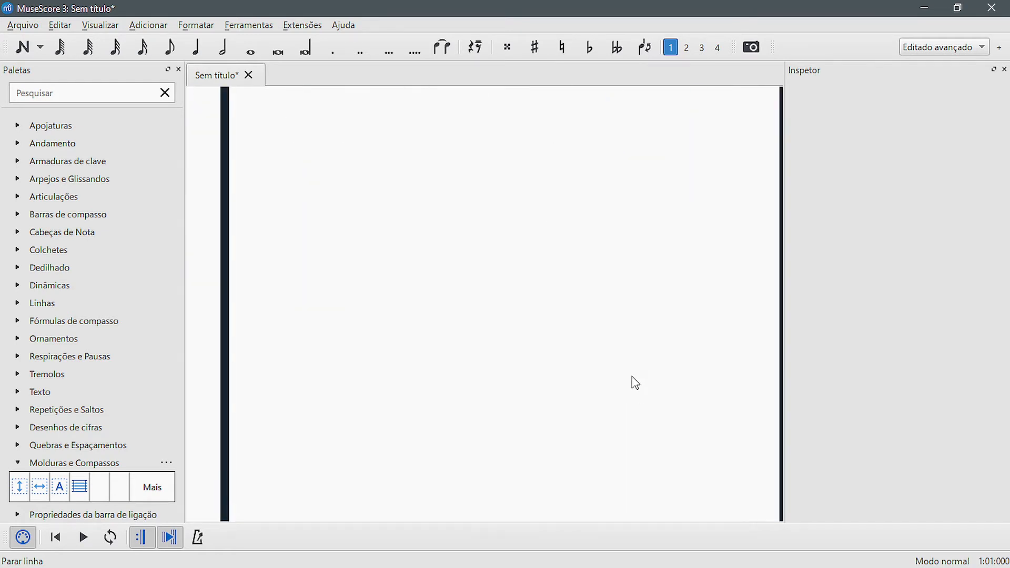
Compare the foot of page 1, with its frame and page break marker, against the layout of page 2.
scroll(635, 382, up, 4)
scroll(603, 410, down, 4)
scroll(605, 415, left, 5)
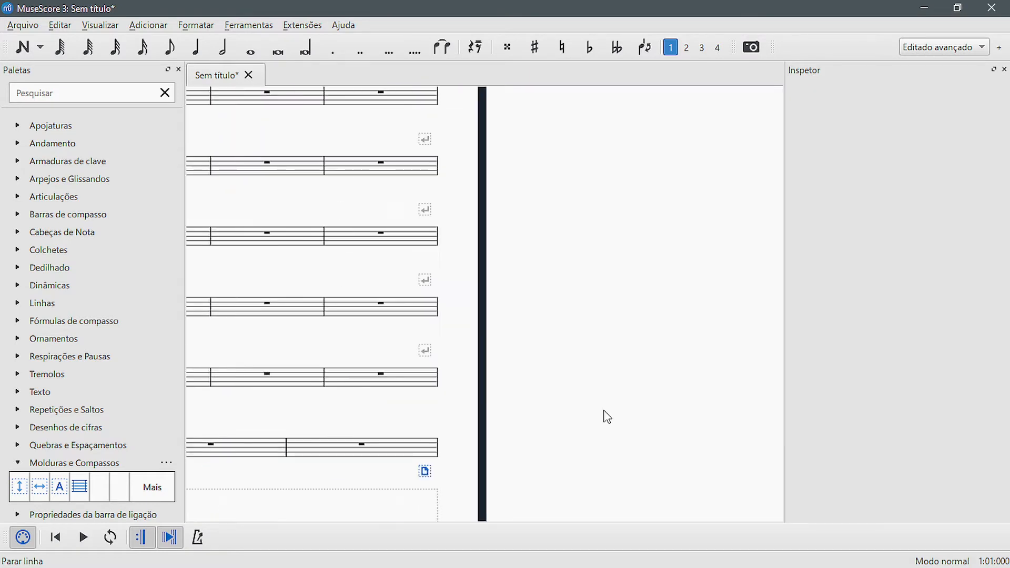
scroll(606, 416, down, 4)
scroll(604, 415, left, 7)
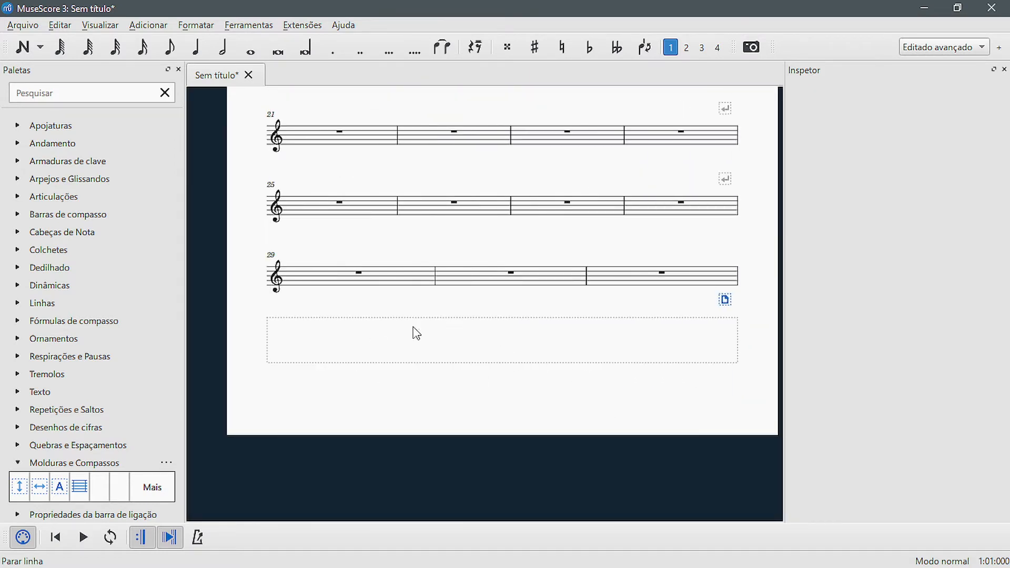
click(512, 408)
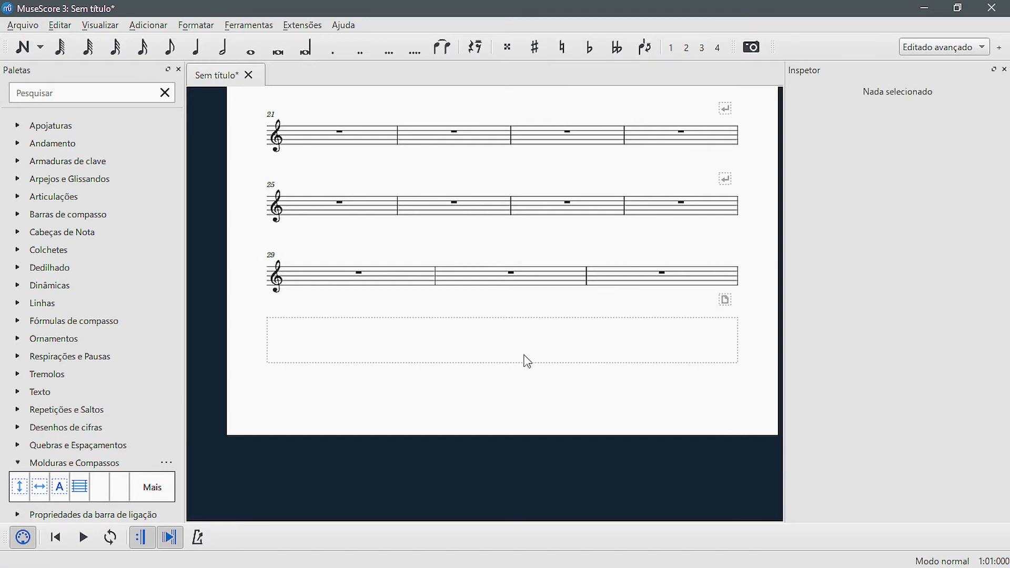
scroll(527, 362, down, 5)
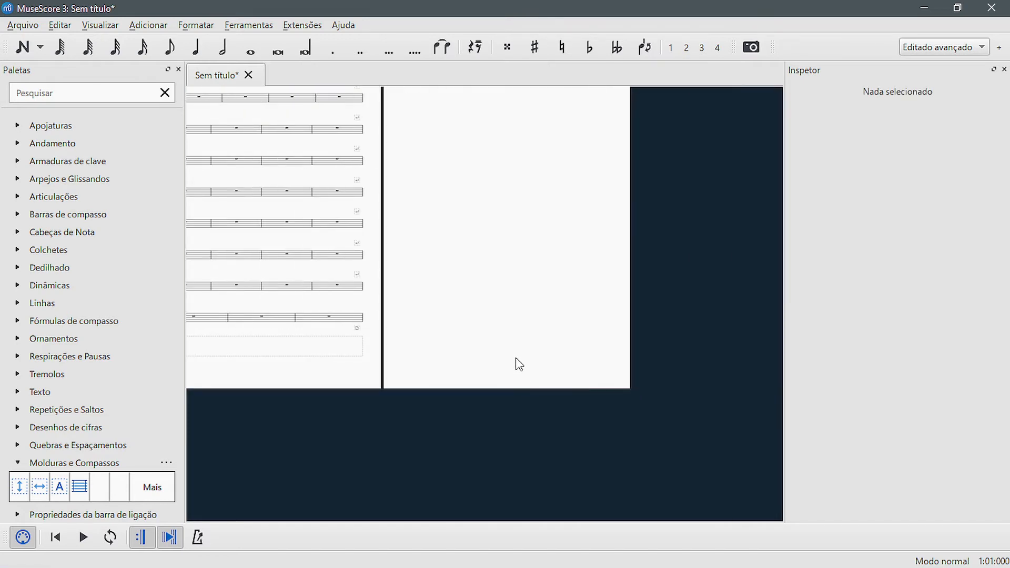
scroll(573, 381, up, 2)
scroll(599, 353, down, 4)
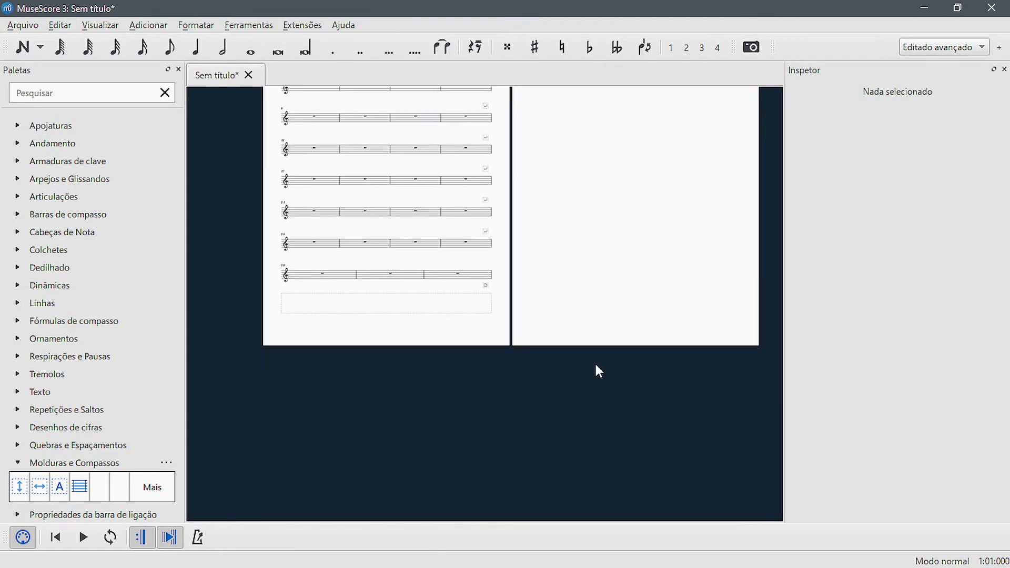
scroll(574, 300, up, 3)
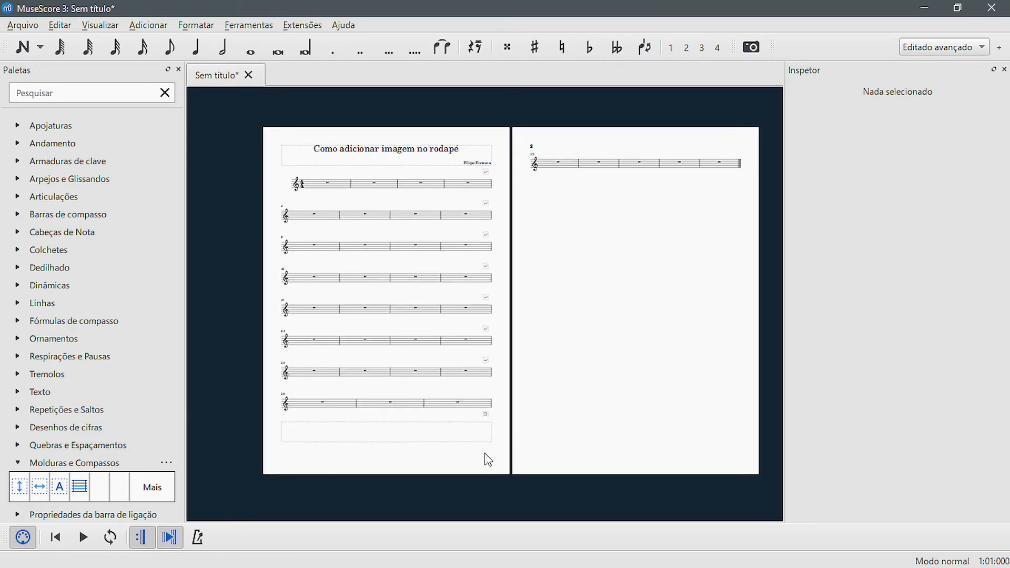
Undo the page break and the measures added after the vertical frame.
key(ctrl+z)
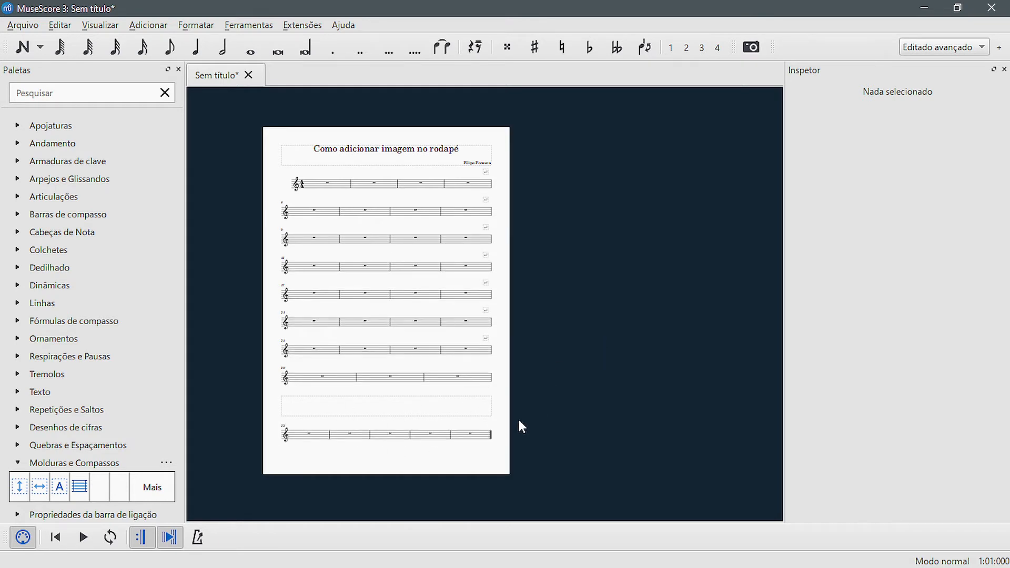
key(ctrl+z)
key(ctrl+z)
key(ctrl+y)
scroll(480, 417, down, 2)
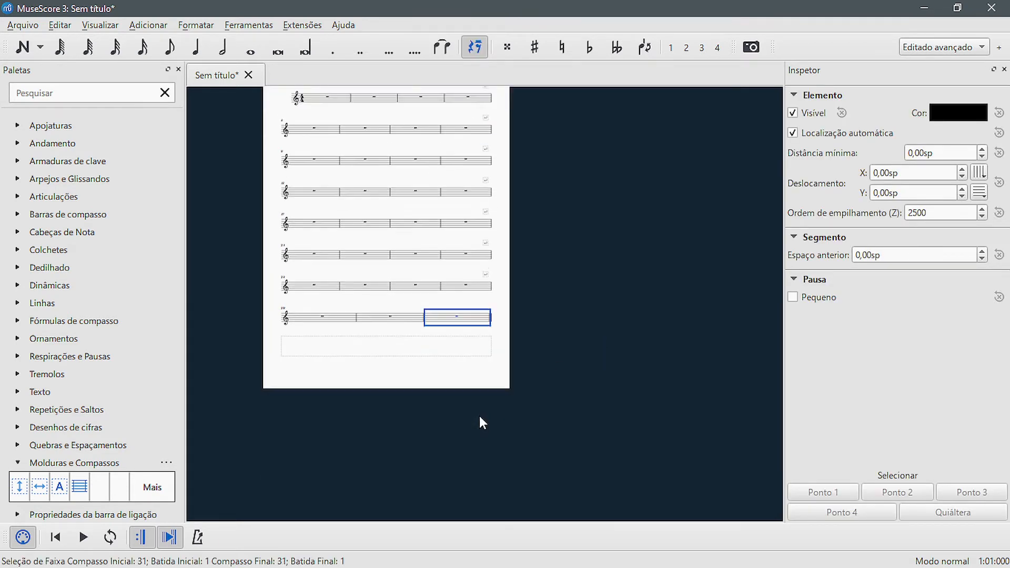
click(415, 374)
scroll(412, 374, up, 8)
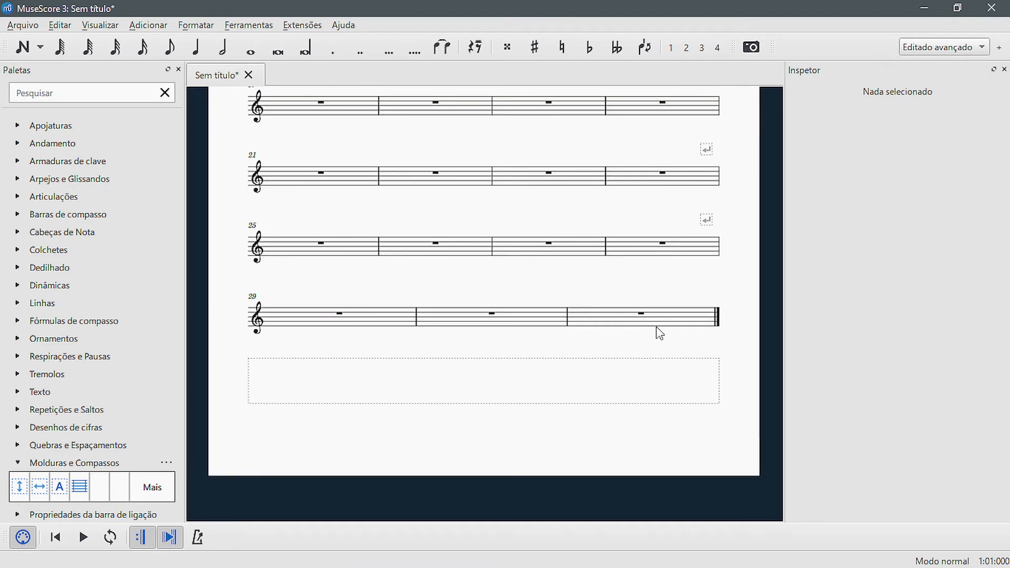
Append one measure after the vertical frame and add a page break to the frame, moving the measure to page 2.
key(ctrl+b)
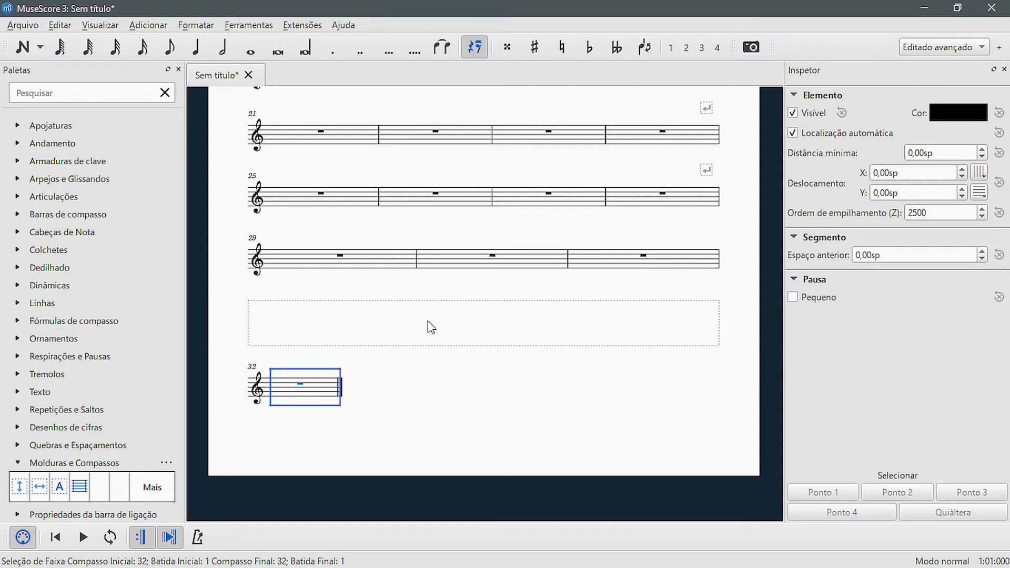
click(495, 308)
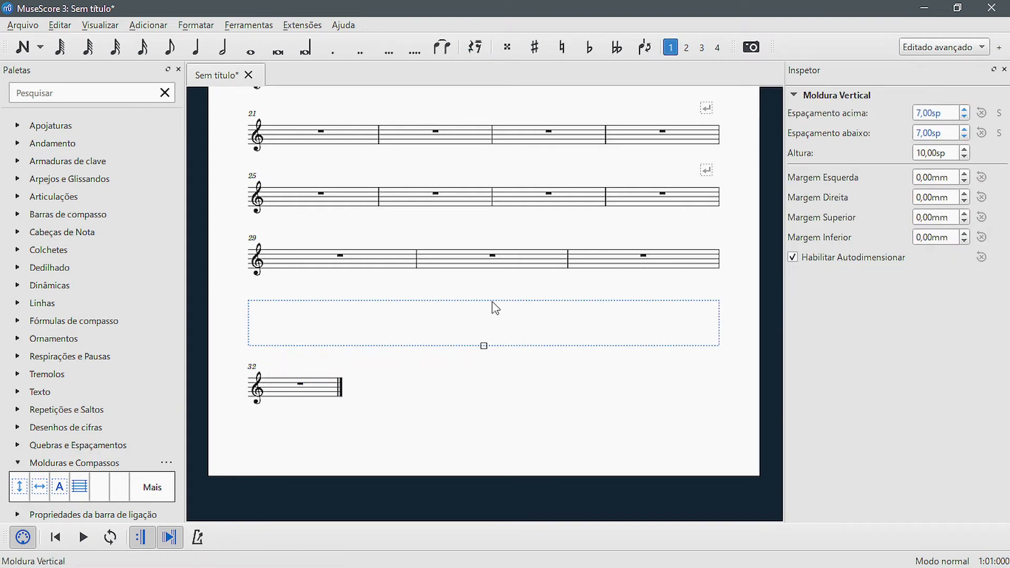
scroll(495, 308, down, 5)
scroll(495, 308, left, 6)
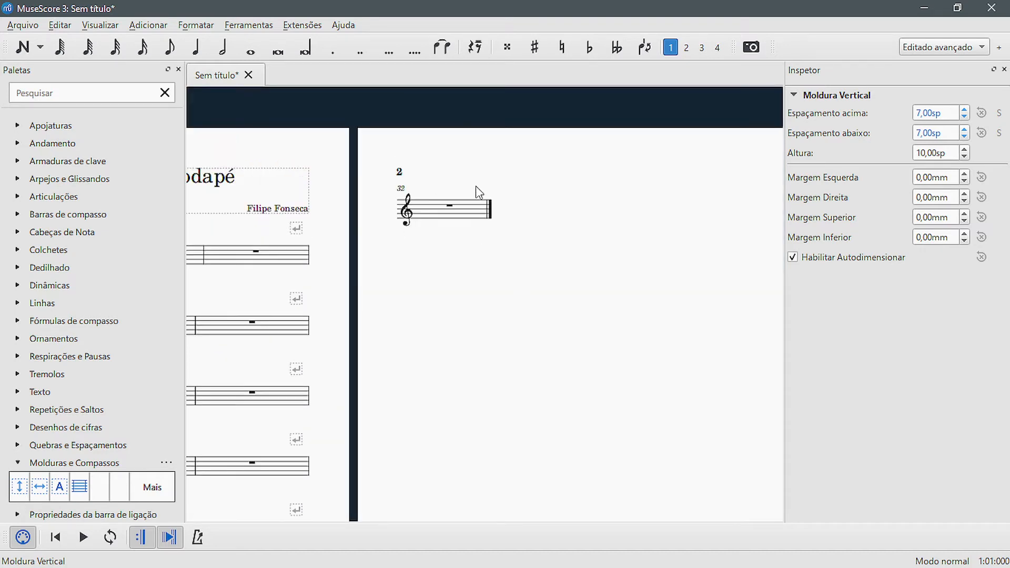
scroll(532, 225, left, 2)
scroll(534, 424, left, 3)
scroll(535, 424, down, 6)
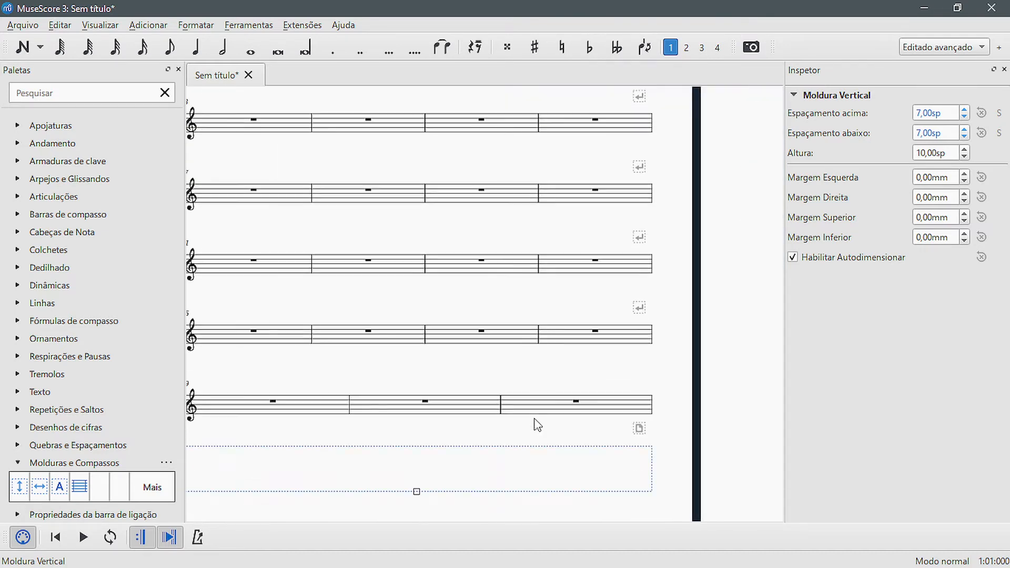
scroll(487, 384, left, 2)
scroll(487, 384, up, 1)
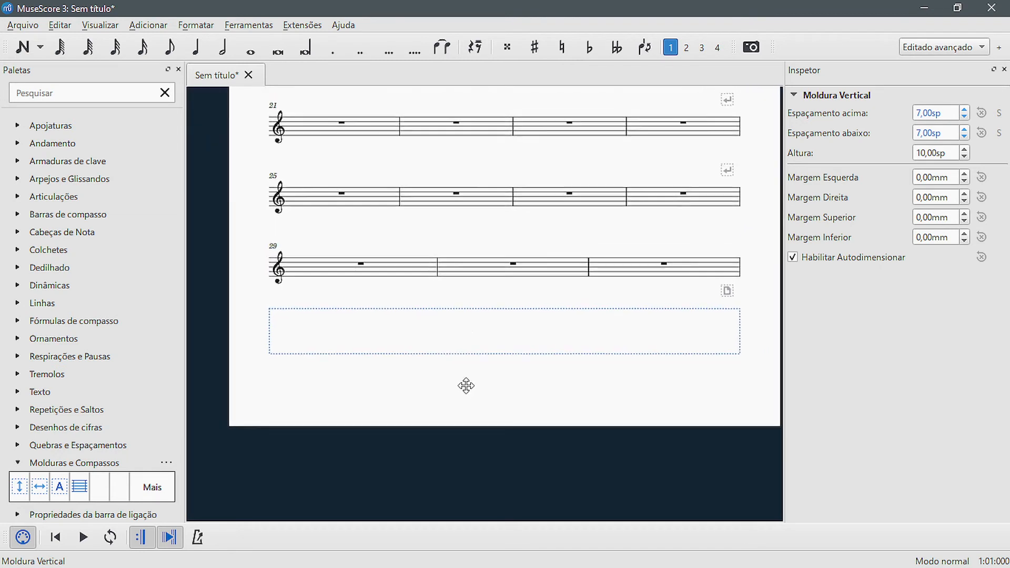
click(547, 393)
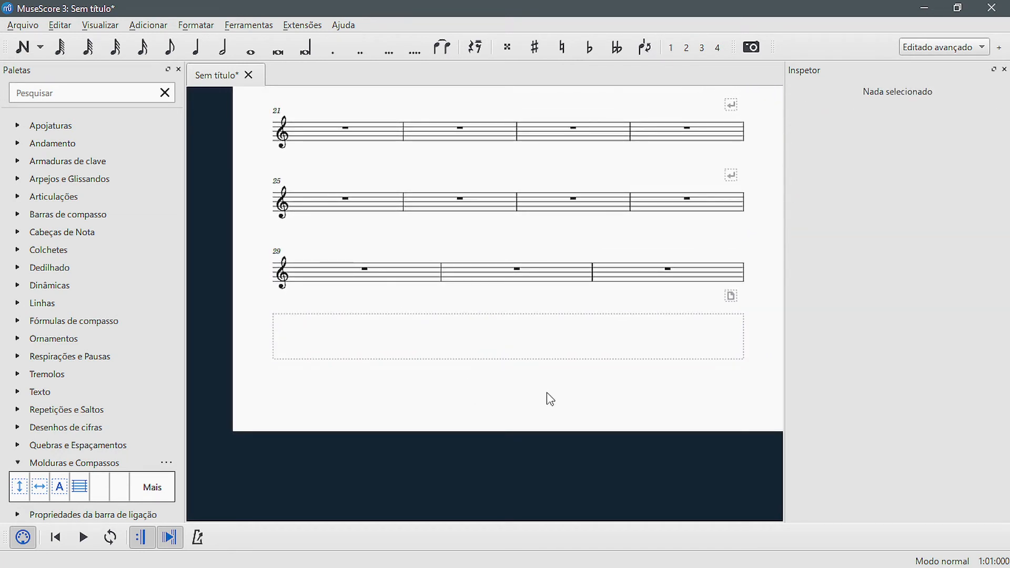
Insert the image icons8-pdf.svg into the vertical frame below measures 29 to 31.
click(520, 339)
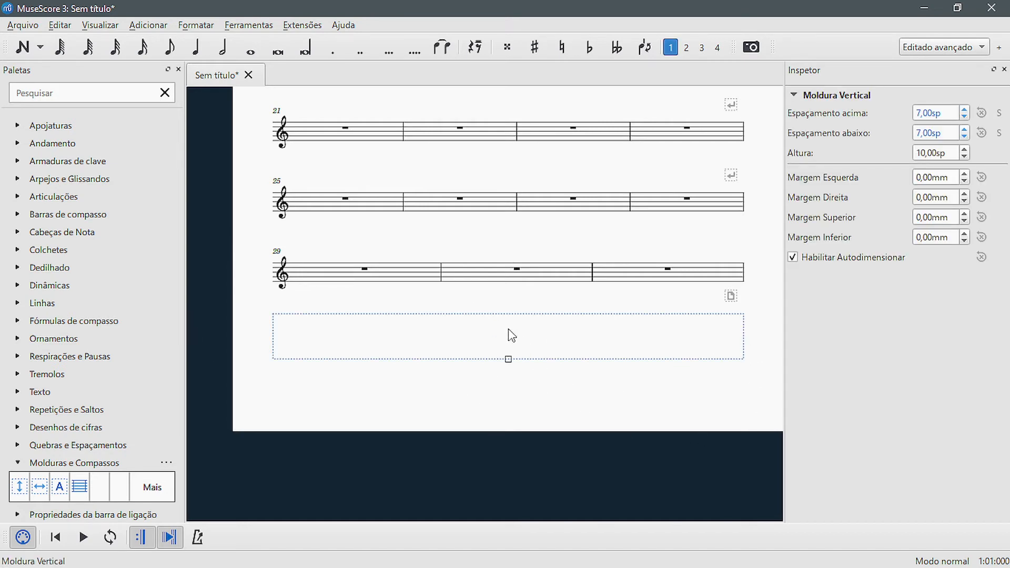
right_click(509, 331)
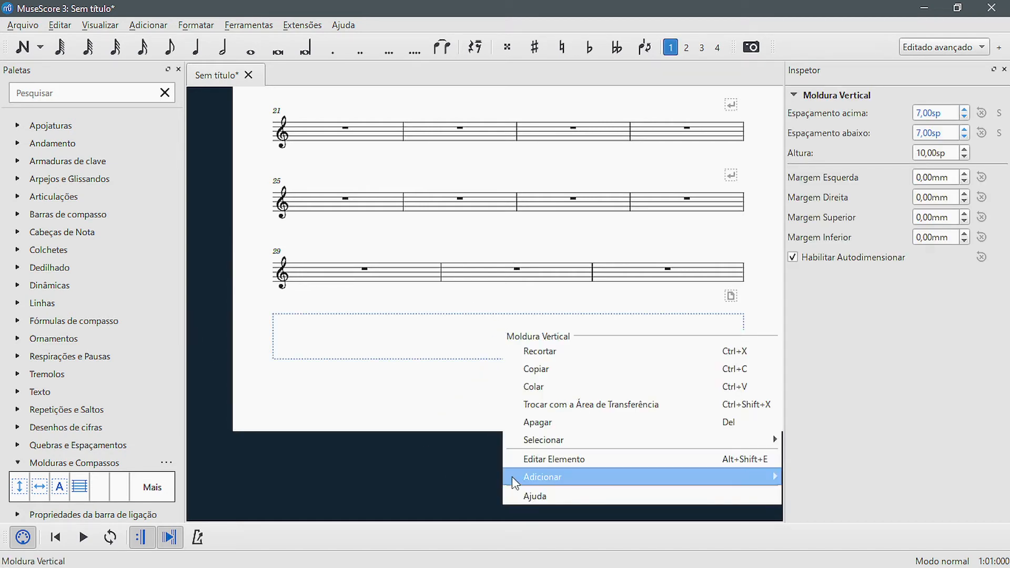
mouse_move(553, 478)
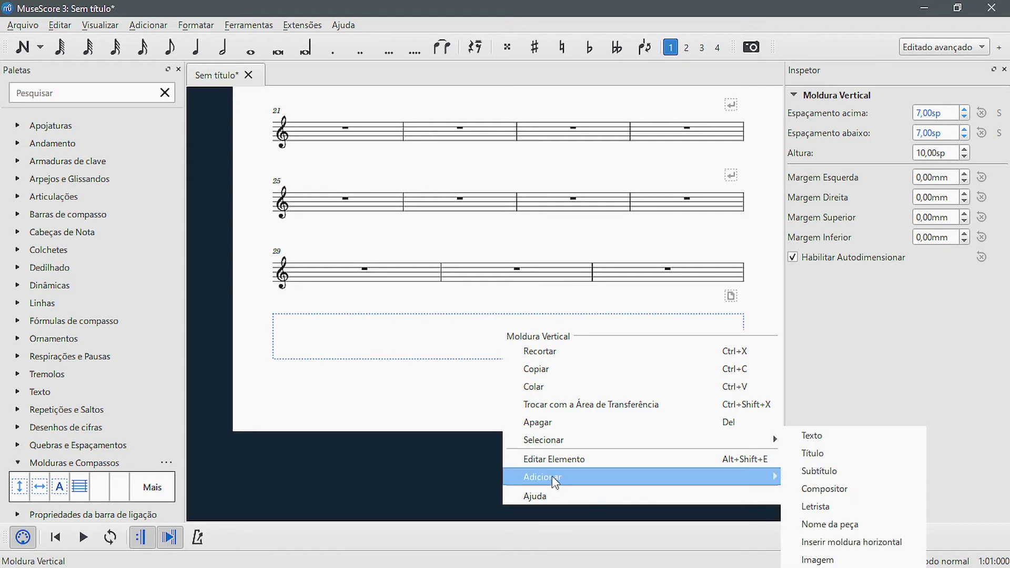
click(838, 561)
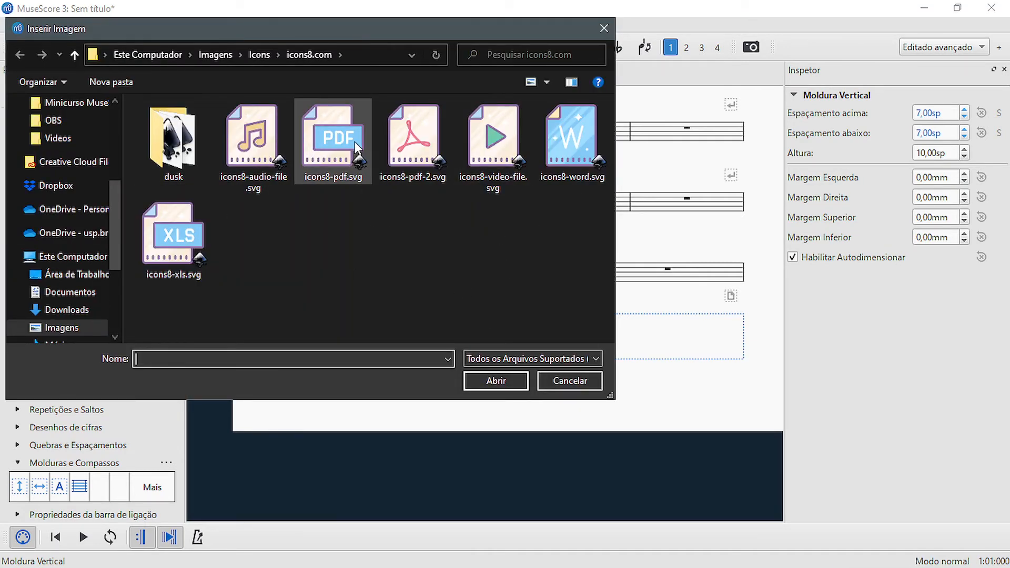
click(329, 150)
click(494, 381)
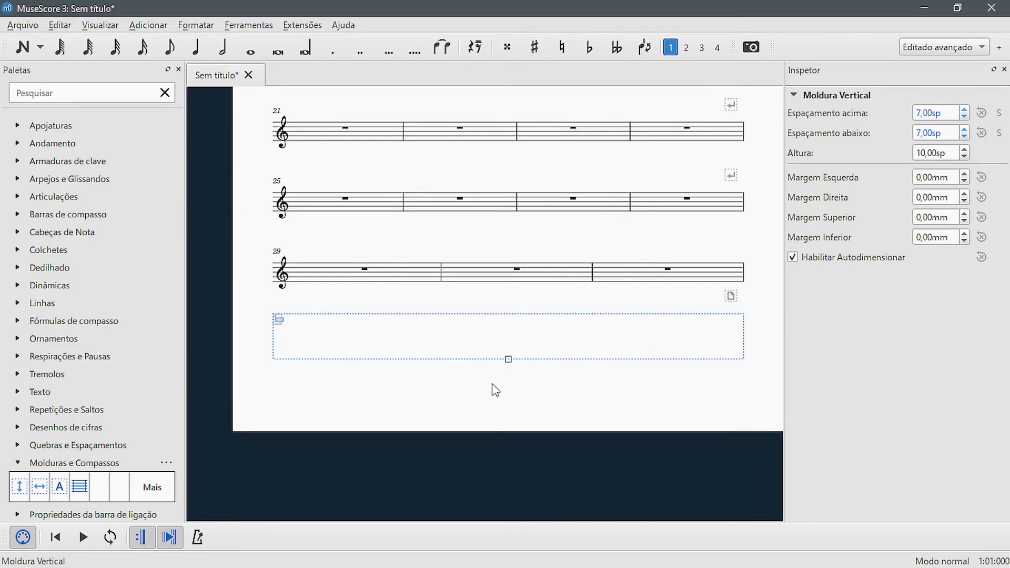
Enlarge the inserted image to about 7.74 sp and move it to the middle of the frame, offset about 47.77 sp horizontally and 1.13 sp vertically.
click(282, 321)
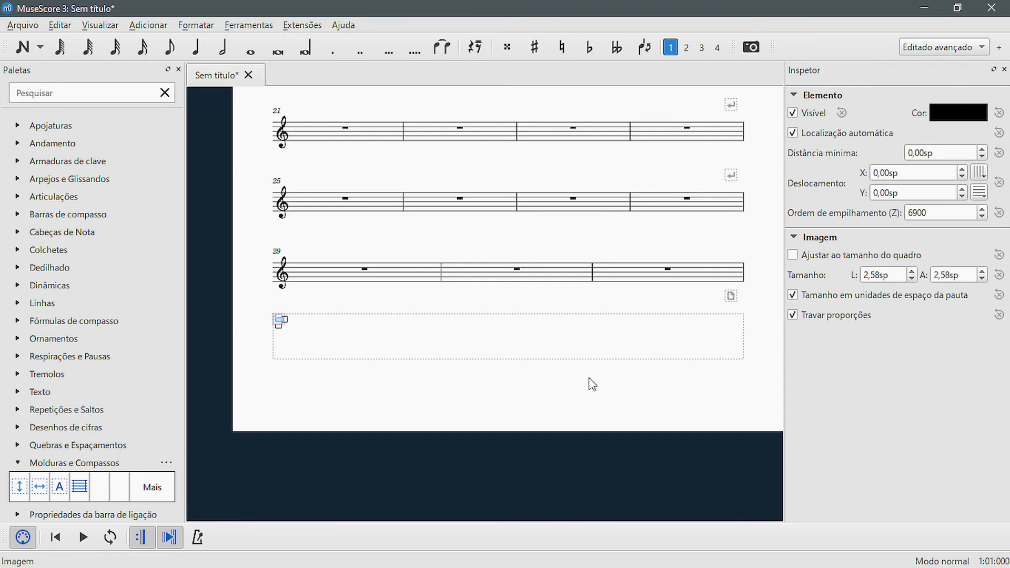
drag(279, 327, 511, 339)
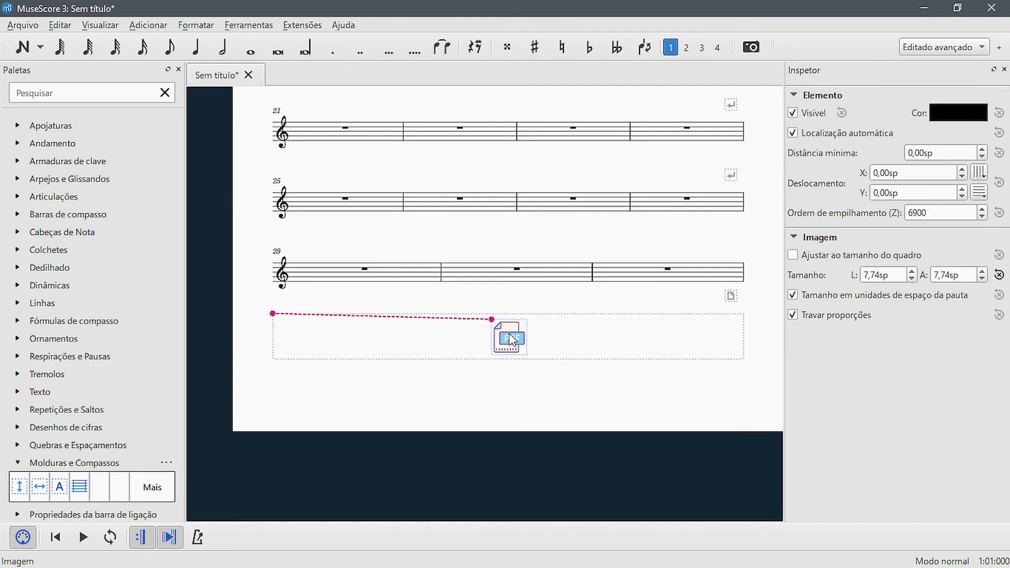
click(647, 458)
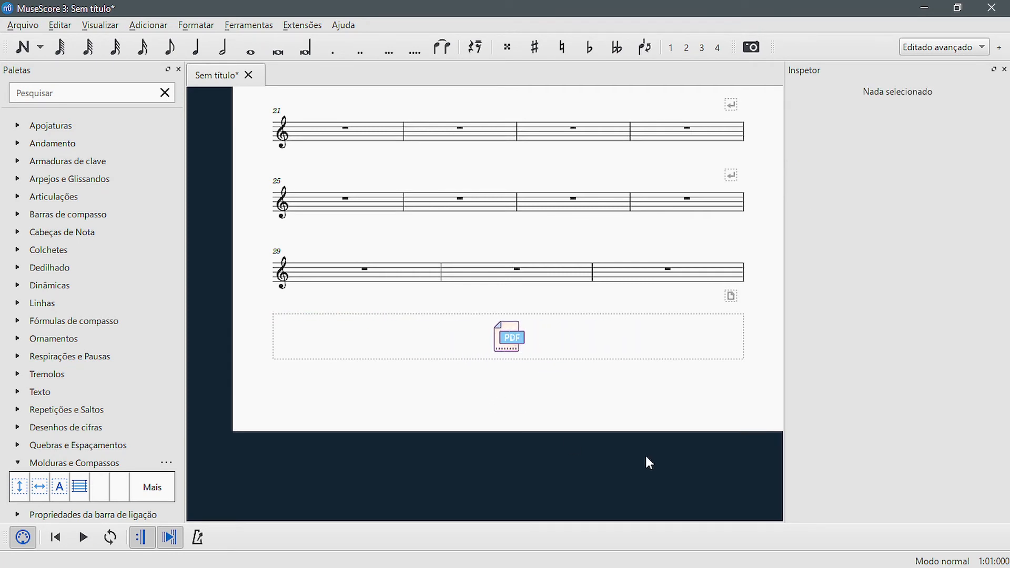
Turn off automatic sizing for the vertical frame and set its height to 15 sp.
click(596, 322)
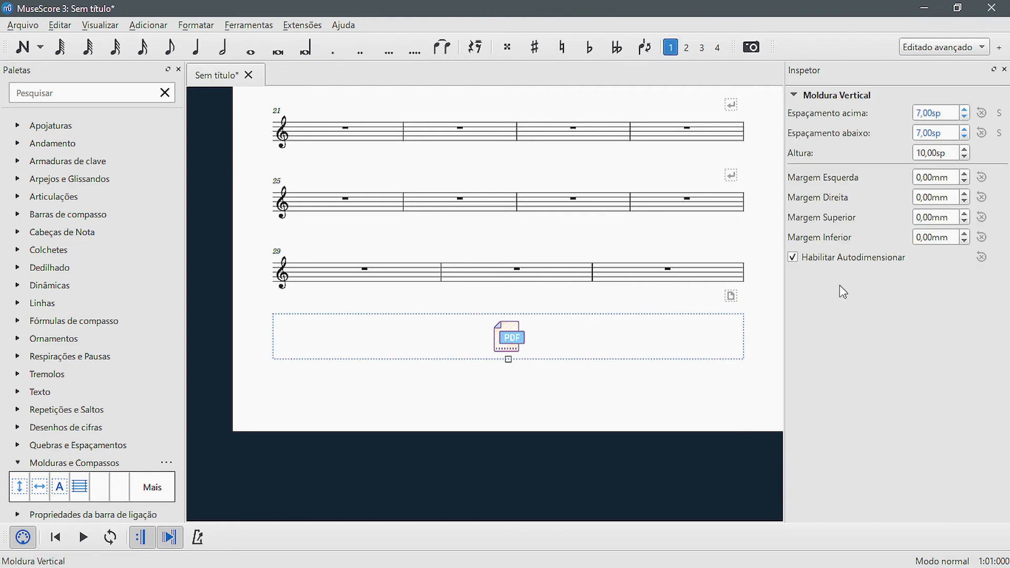
click(965, 149)
click(966, 156)
click(967, 157)
click(794, 257)
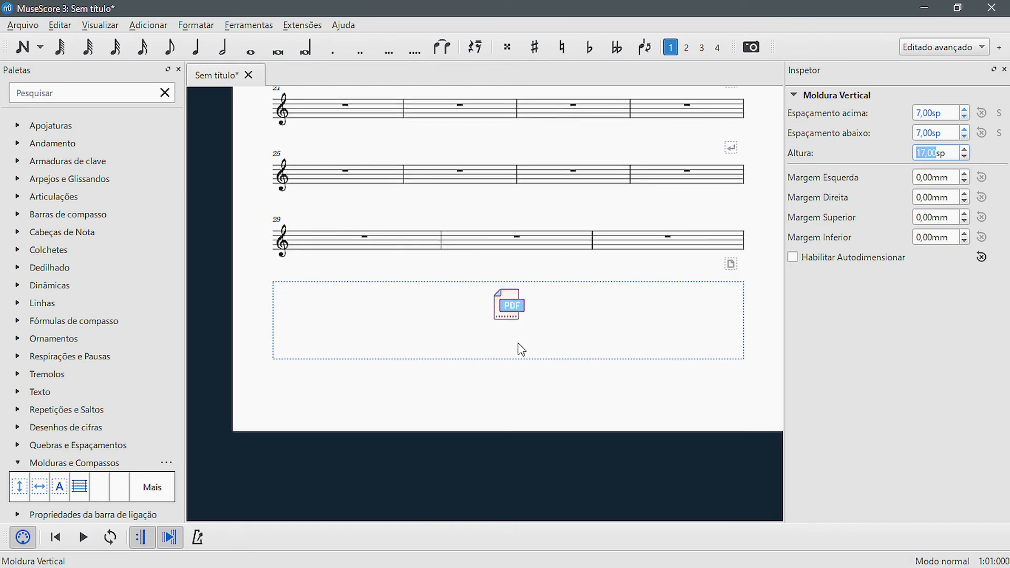
click(966, 156)
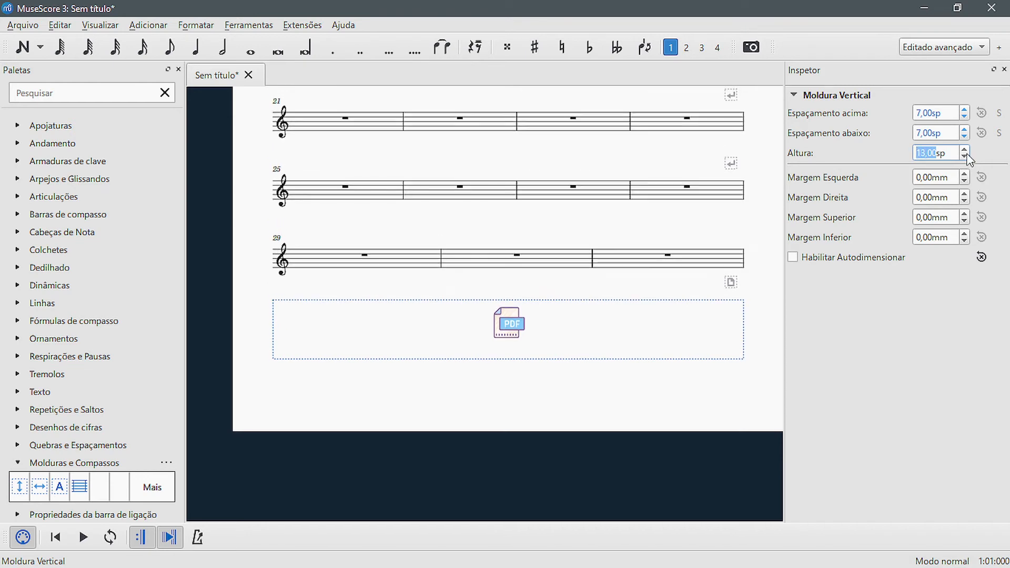
click(966, 156)
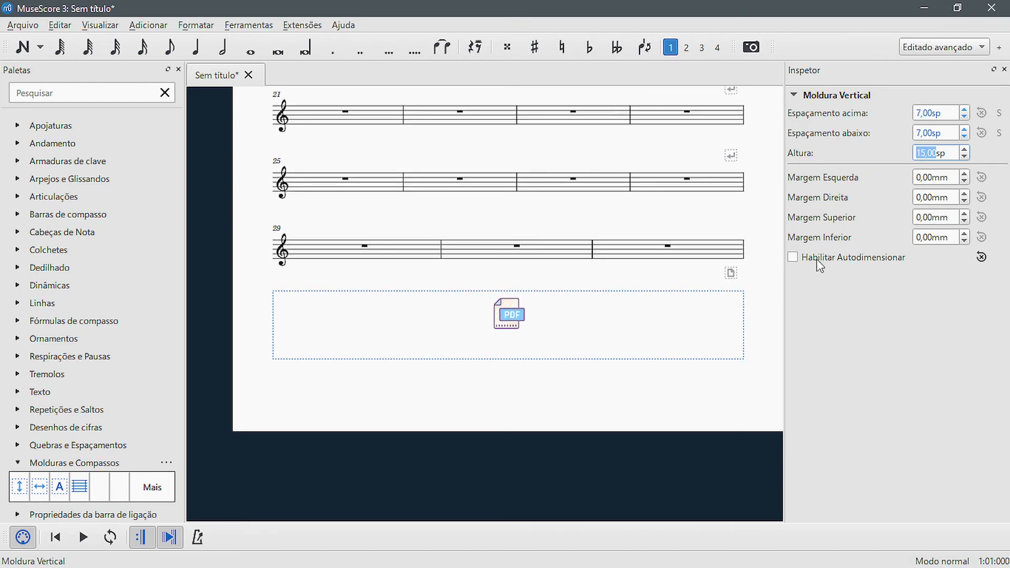
scroll(615, 322, down, 1)
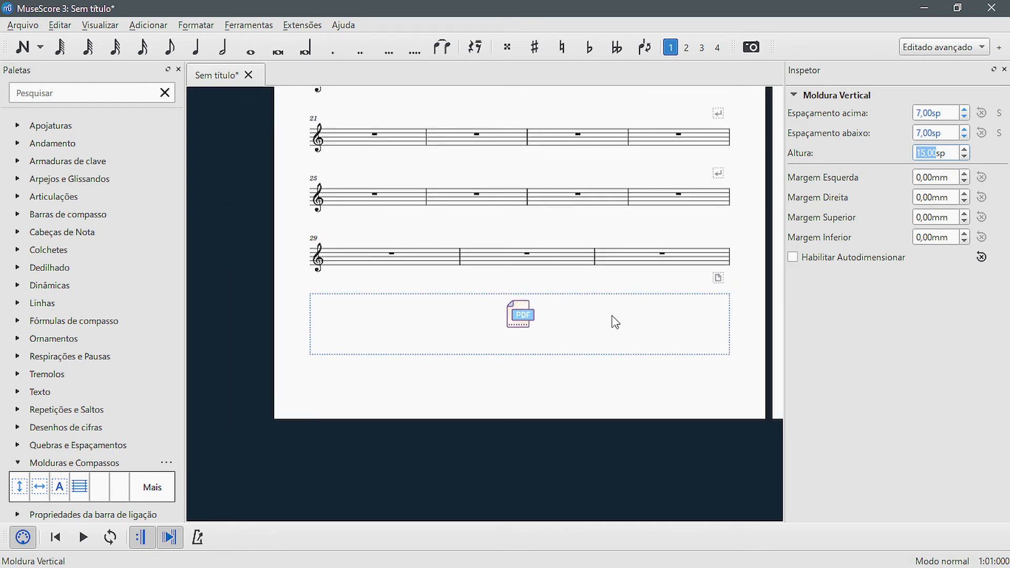
Turn automatic sizing back on for the vertical frame around the image.
drag(618, 223, 564, 421)
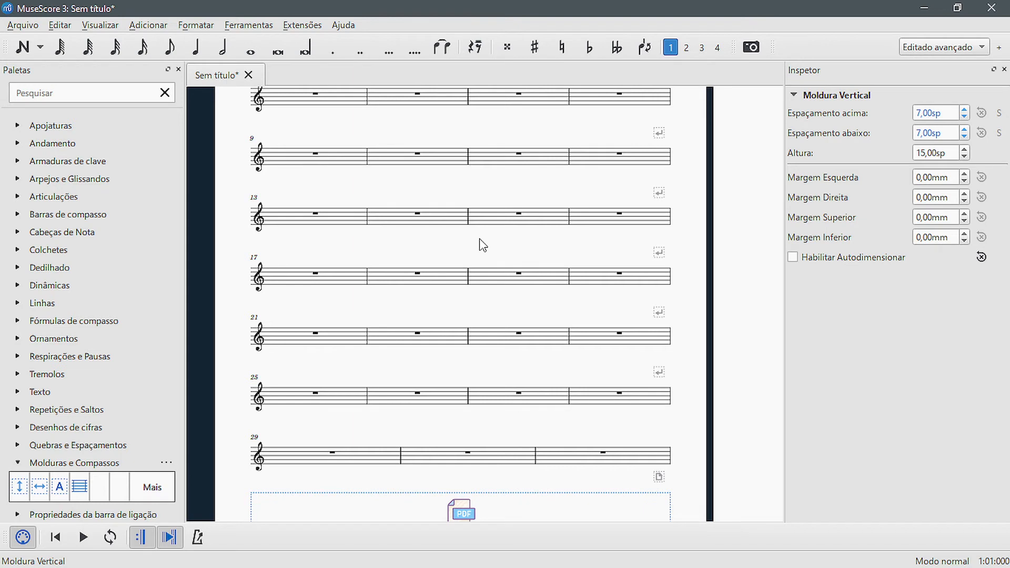
drag(472, 374, 491, 219)
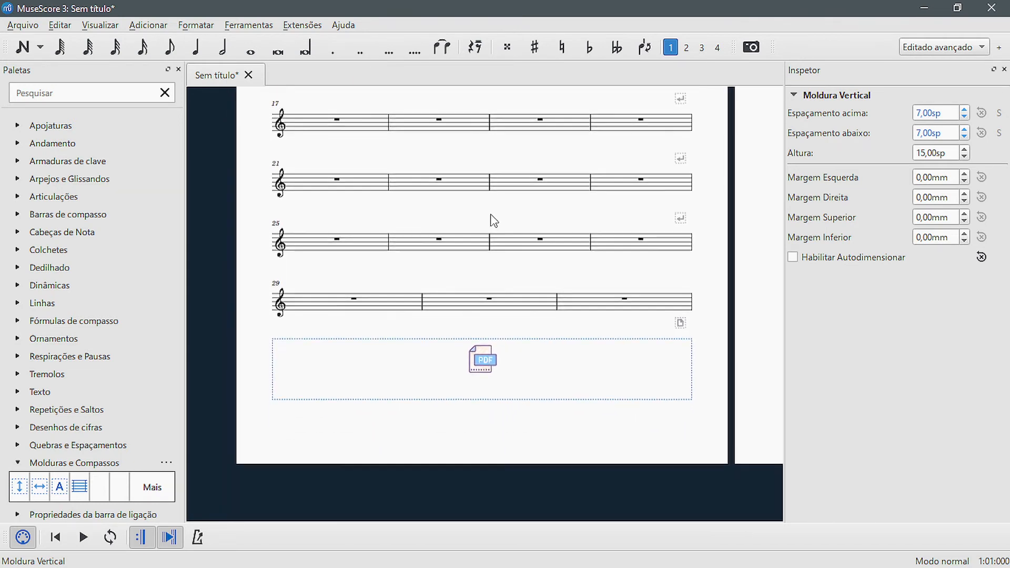
click(797, 258)
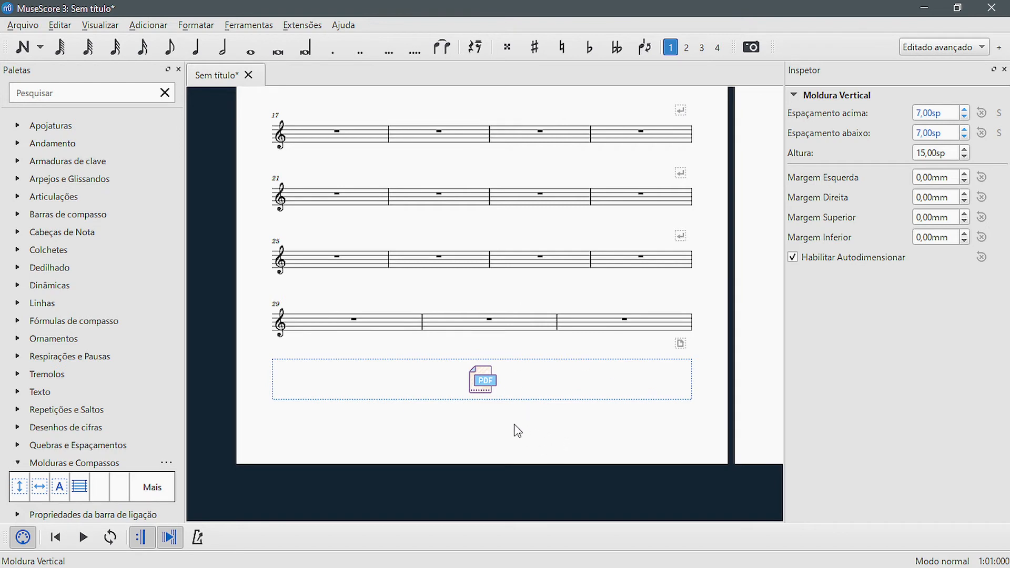
drag(514, 428, 518, 383)
click(485, 339)
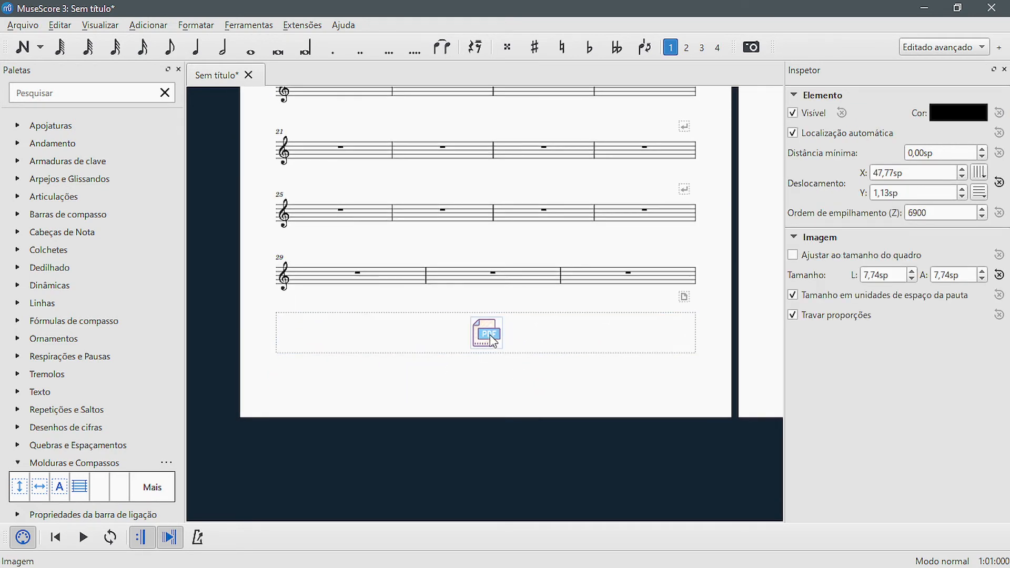
click(491, 341)
click(537, 386)
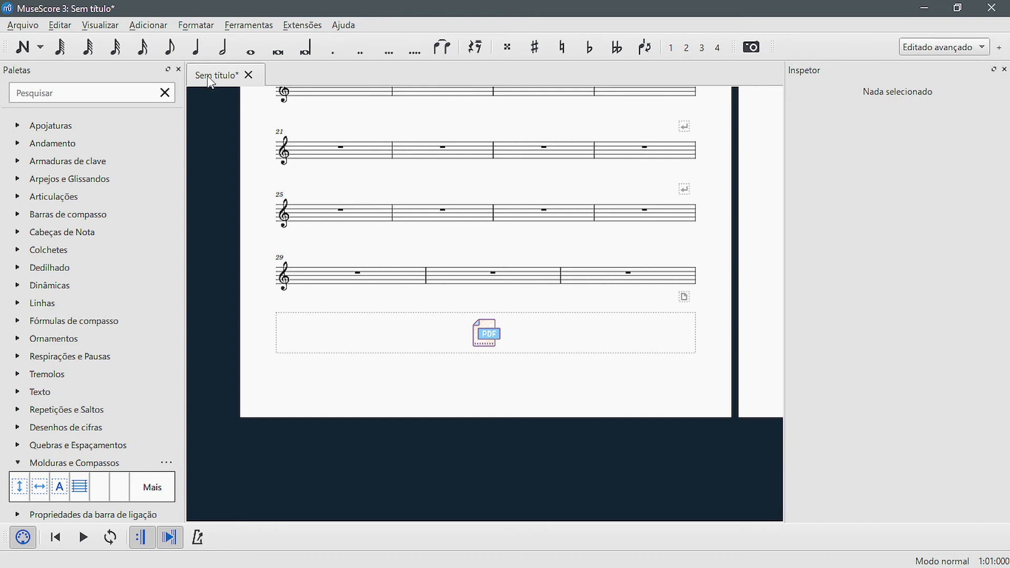
Set the bottom margins of both the odd and the even pages to 5 mm in the page settings.
click(179, 27)
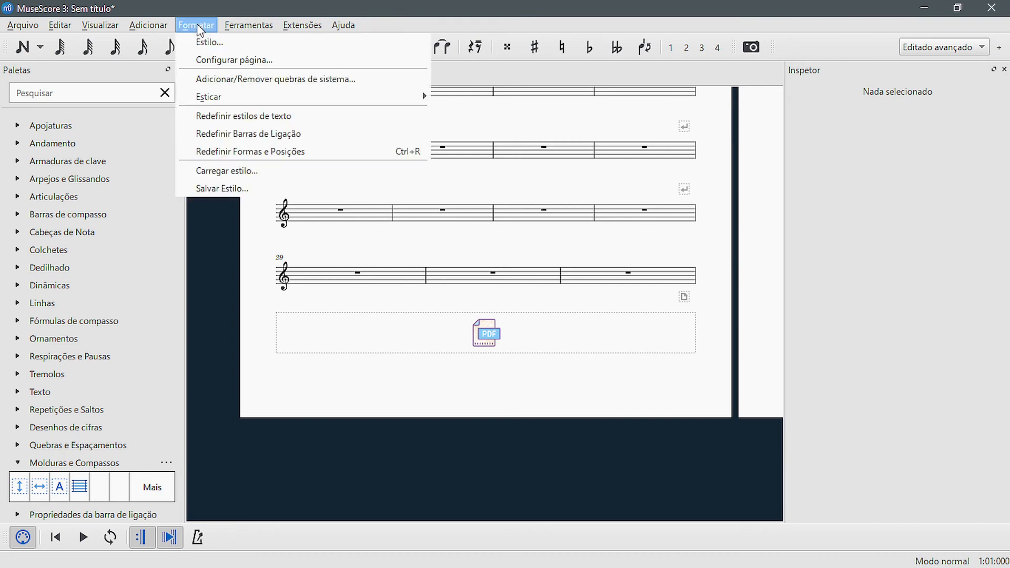
click(212, 61)
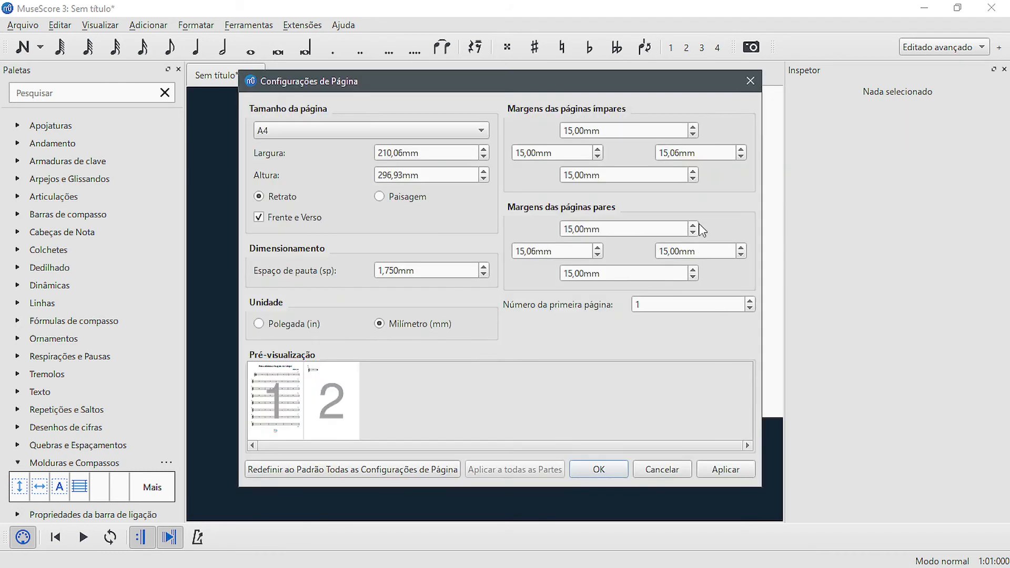
click(694, 179)
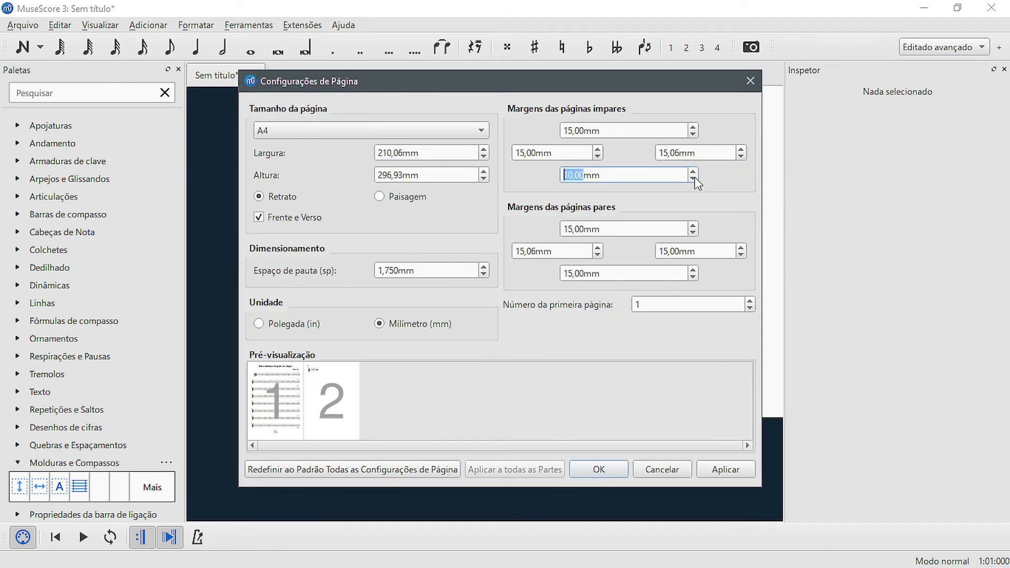
click(692, 277)
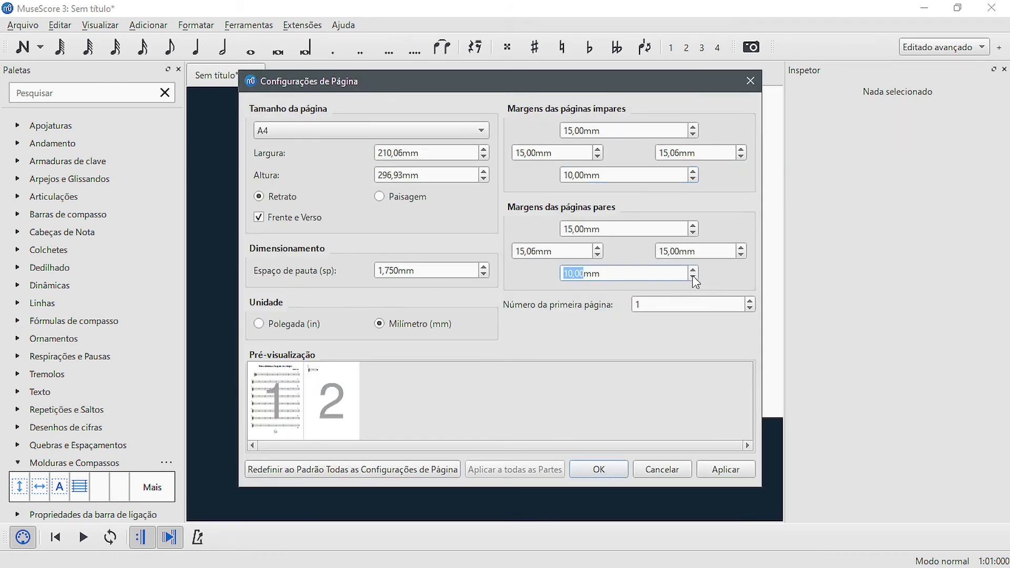
click(693, 179)
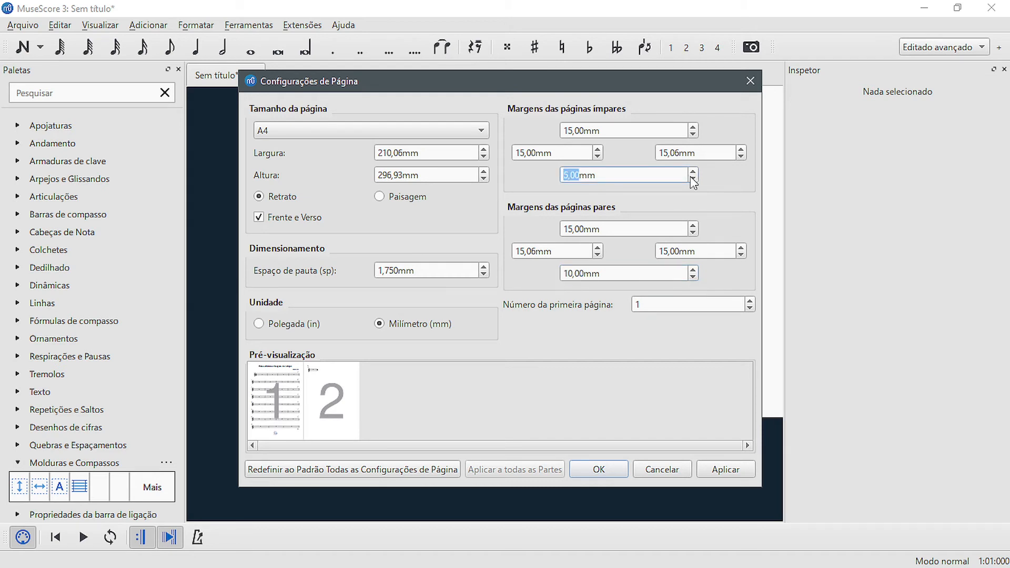
click(692, 179)
click(693, 277)
click(722, 472)
click(604, 468)
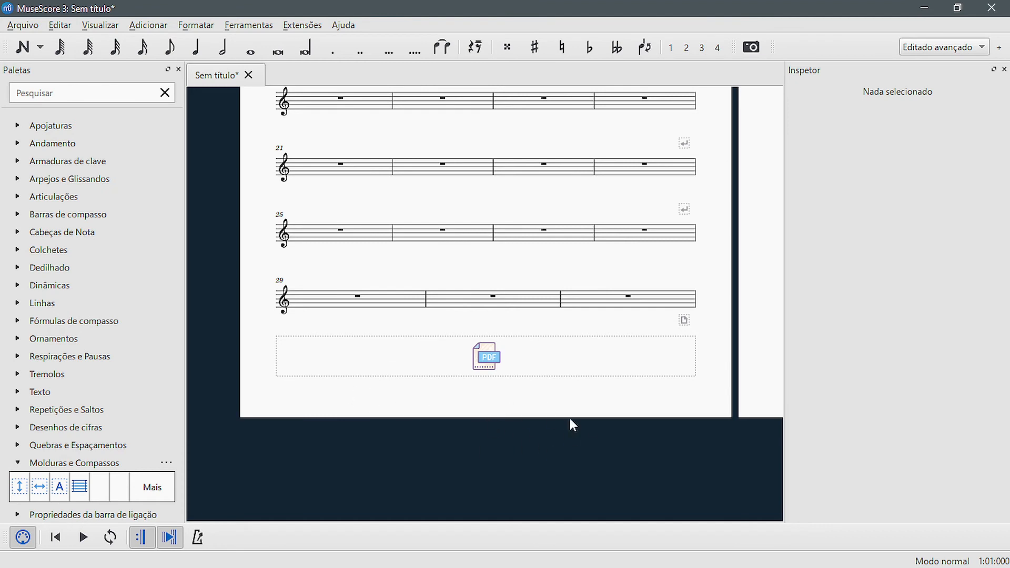
Hide the frame outlines and look over the footer image and measure 32 on the second page.
click(92, 24)
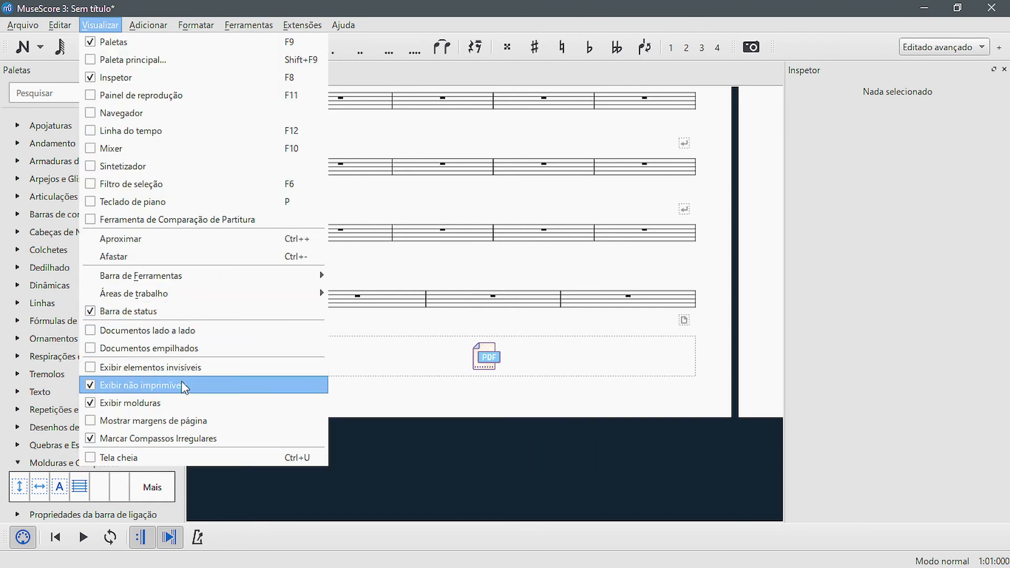
click(177, 405)
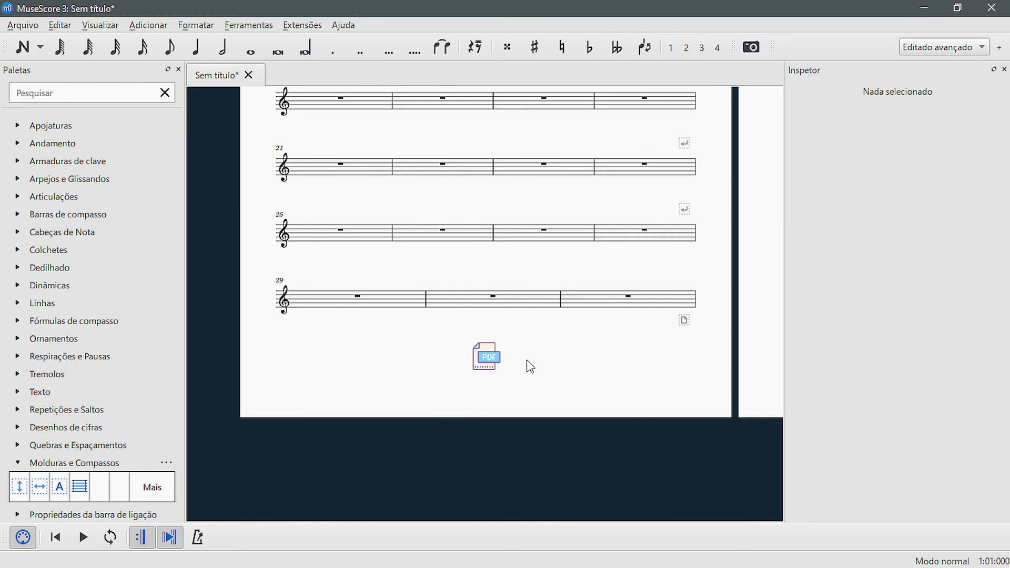
scroll(526, 361, down, 3)
drag(585, 370, 444, 371)
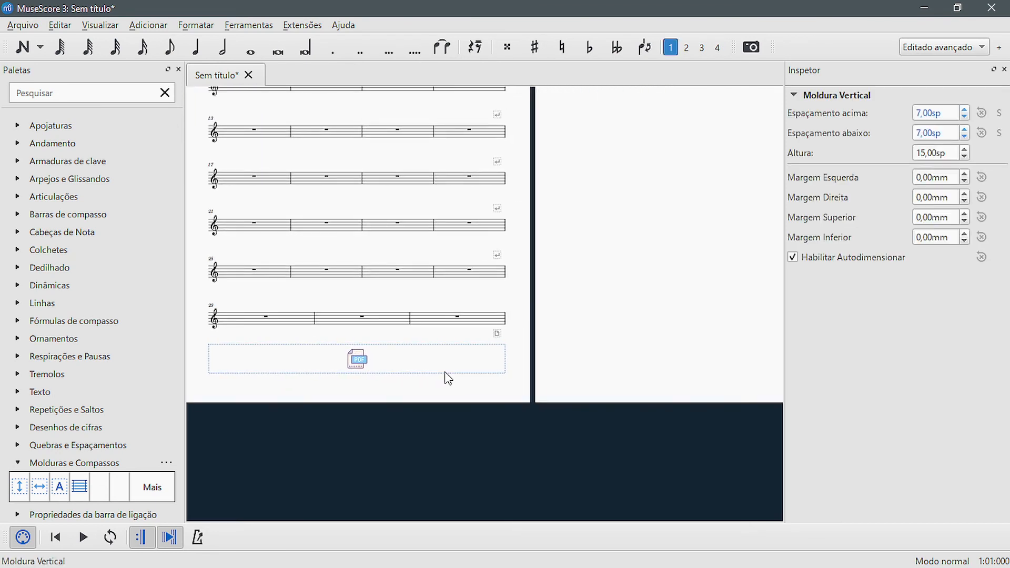
drag(636, 225, 500, 409)
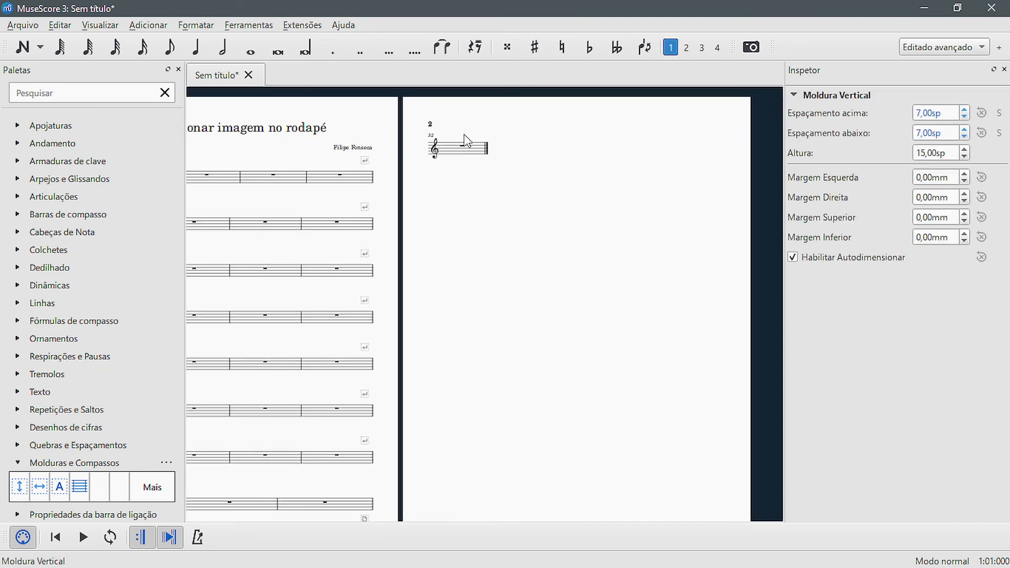
click(473, 153)
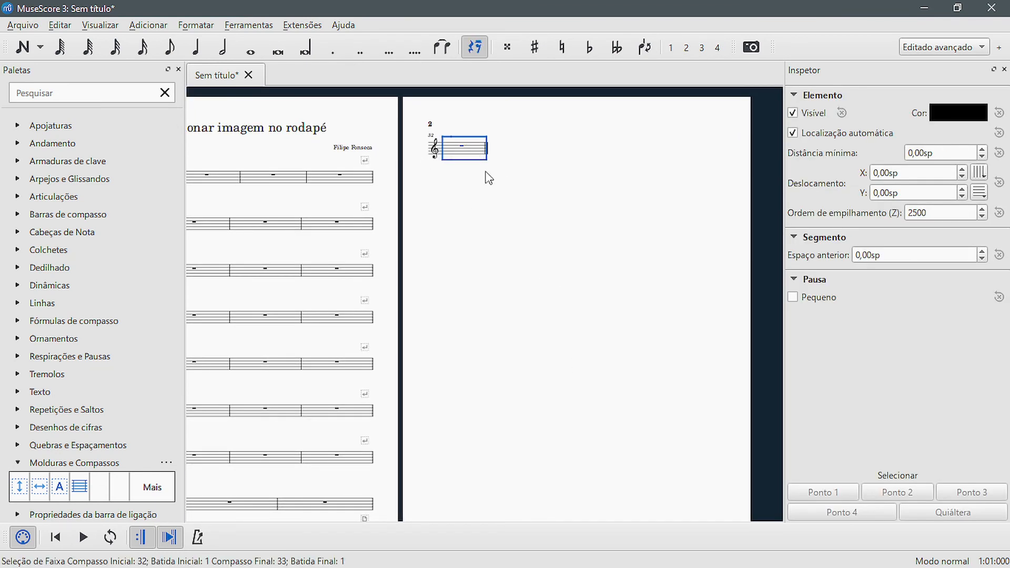
drag(548, 420, 653, 253)
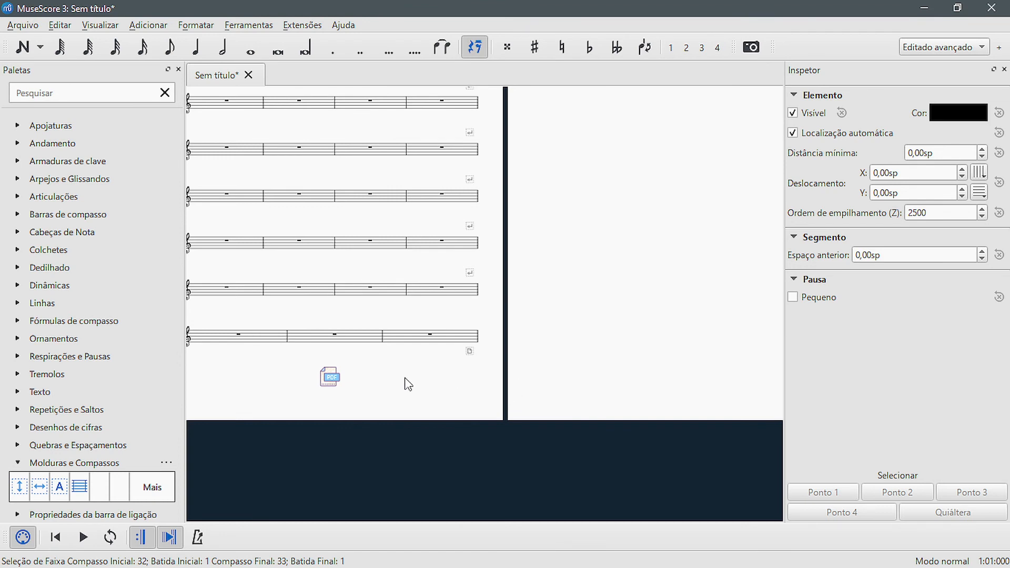
Clear the measure selection and turn the display of frames back on.
click(309, 219)
click(98, 25)
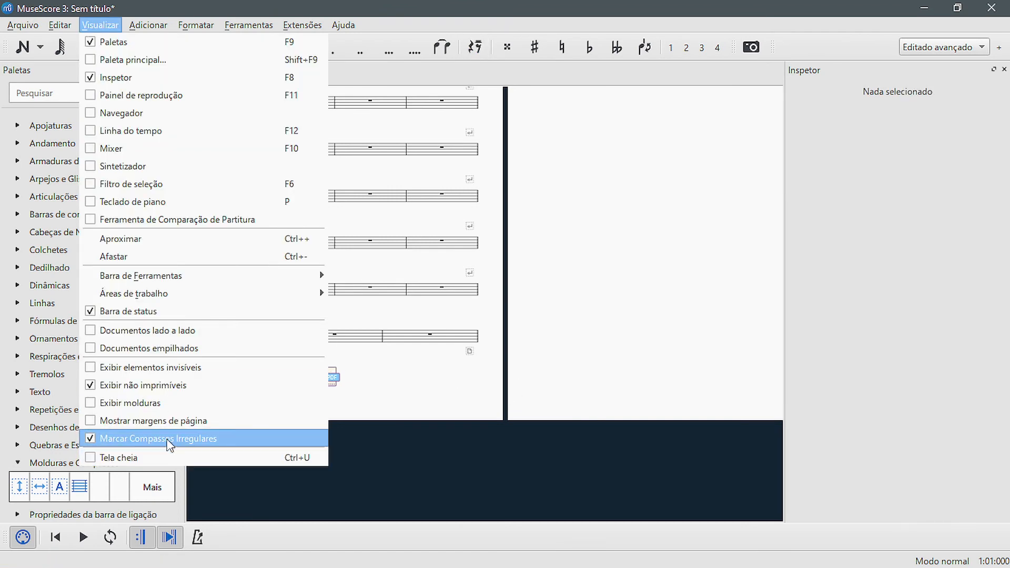
click(168, 418)
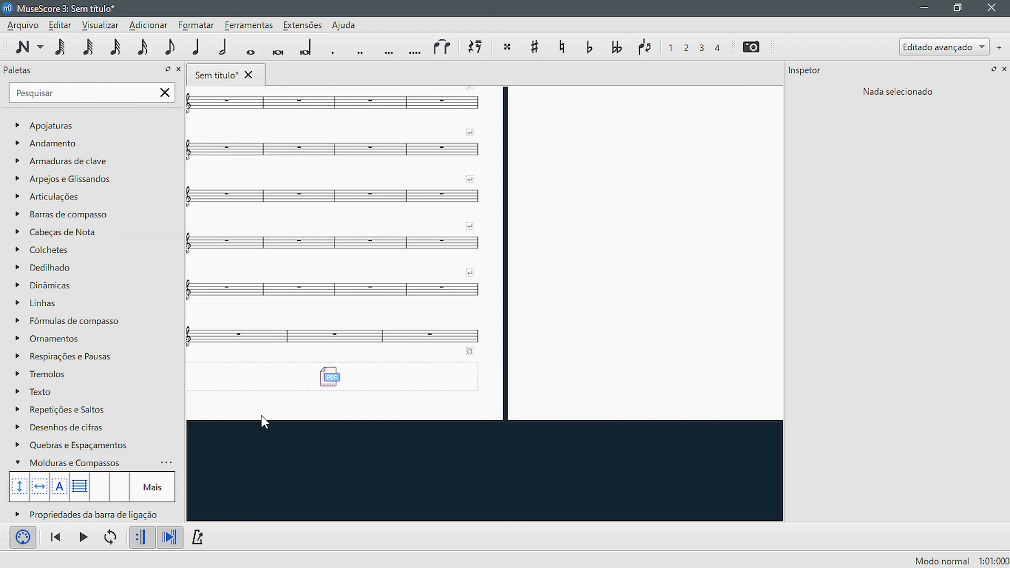
Resize the vertical frame around the footer image to a height of about 14.87 sp by its bottom edge.
click(368, 383)
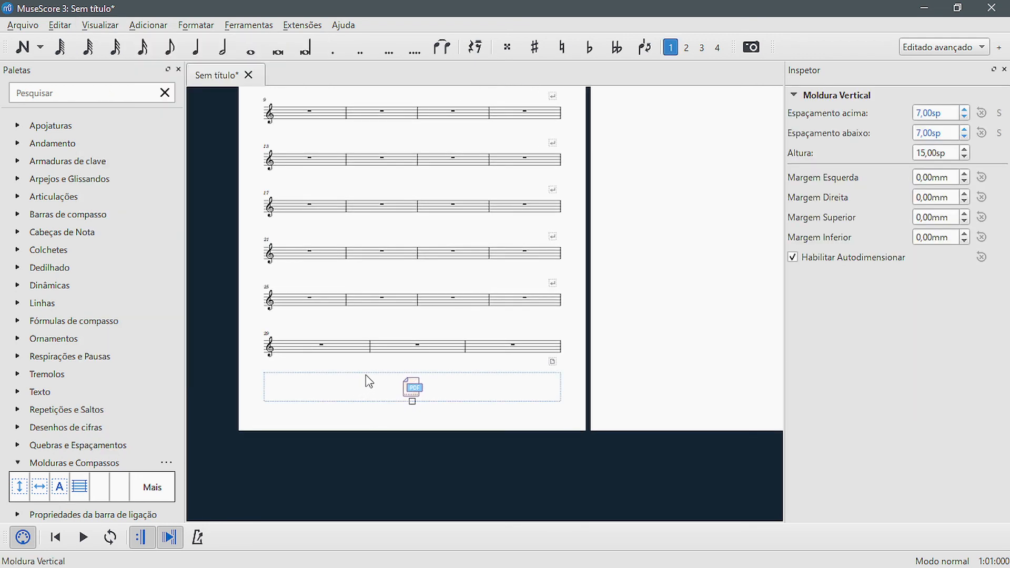
drag(380, 381, 428, 430)
double_click(392, 403)
drag(400, 388, 372, 293)
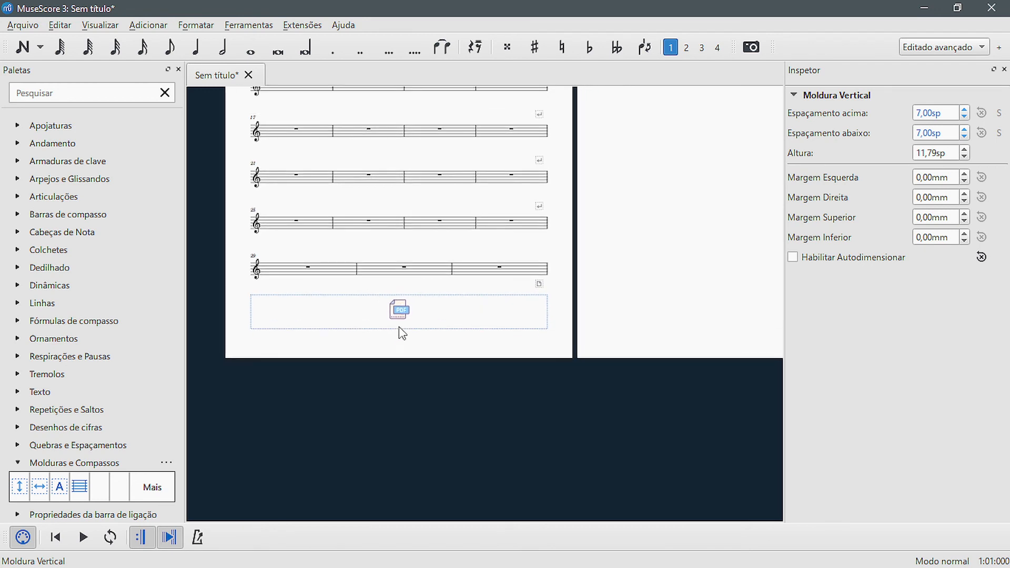
double_click(398, 327)
mouse_move(399, 329)
mouse_down()
mouse_move(412, 346)
mouse_move(412, 338)
mouse_up()
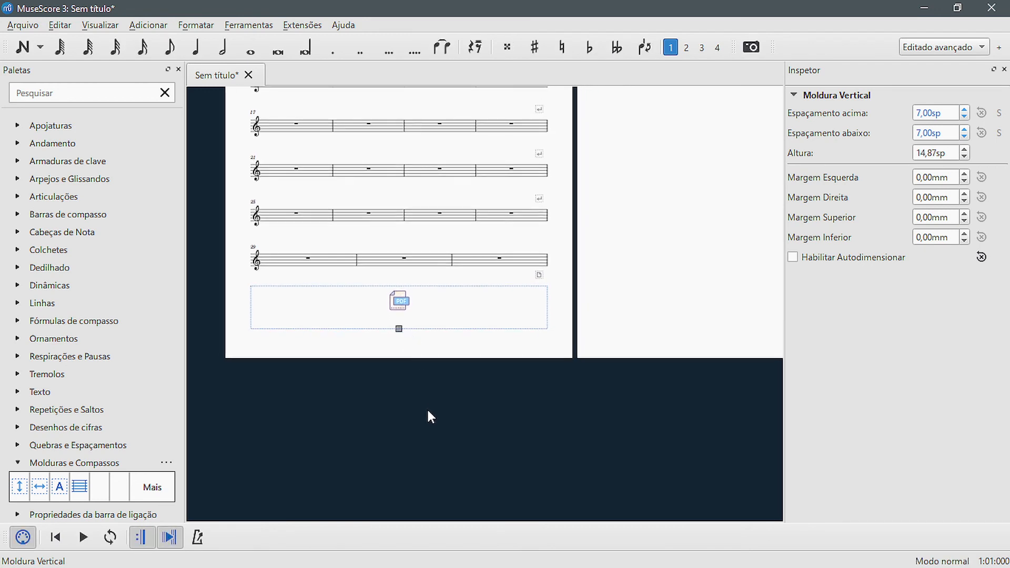
scroll(427, 408, up, 1)
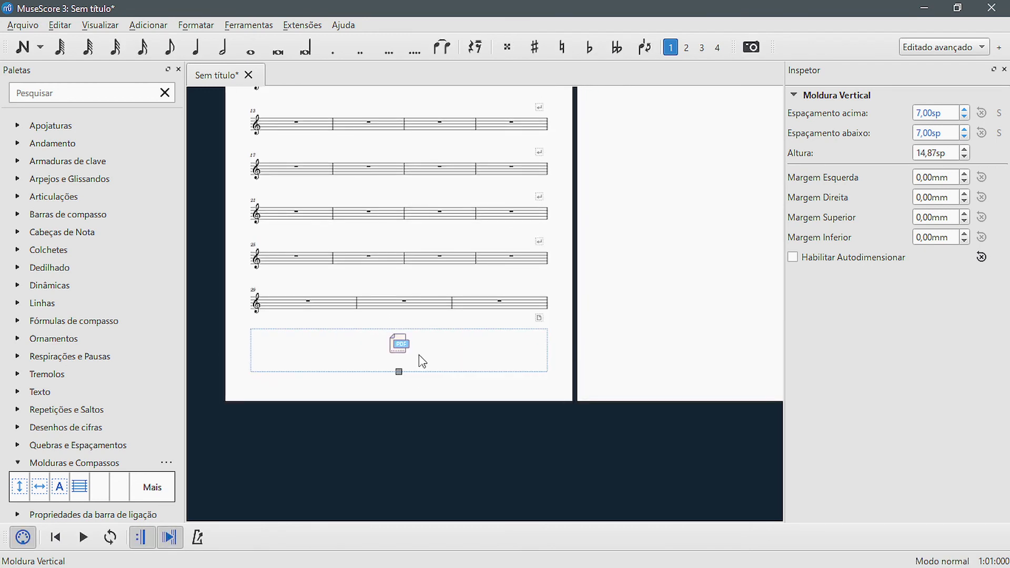
Try deleting the vertical frame with the footer image and undo the deletion.
key(Delete)
click(371, 261)
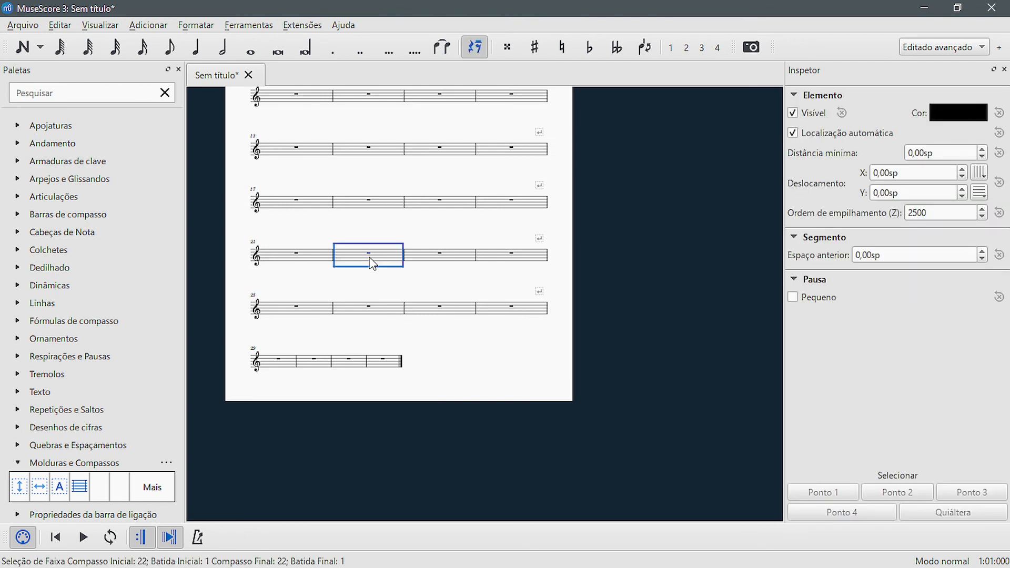
right_click(370, 258)
click(338, 415)
click(396, 288)
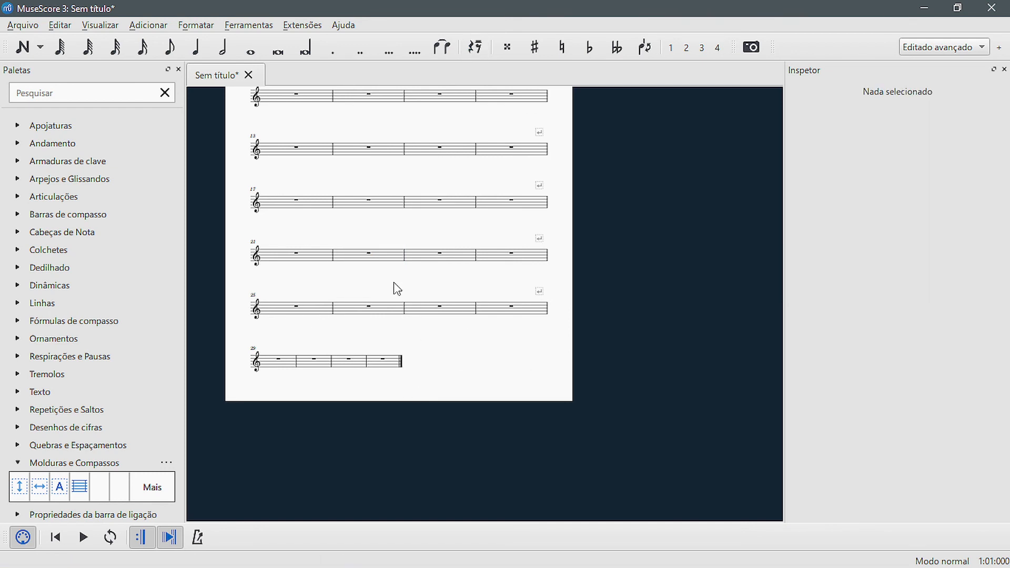
key(ctrl+z)
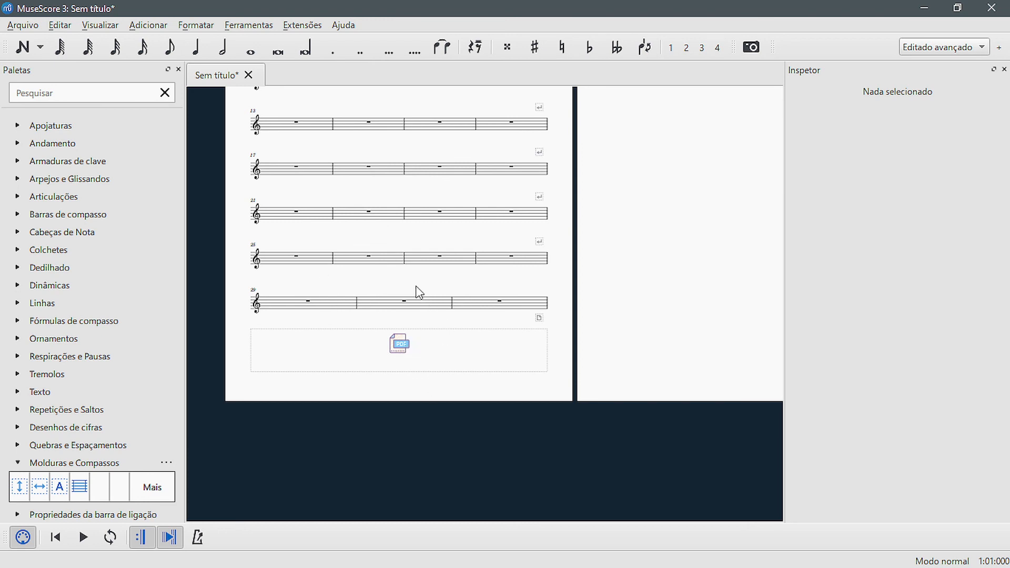
Look over the first page from the title down to the footer image in its frame.
drag(415, 291, 436, 418)
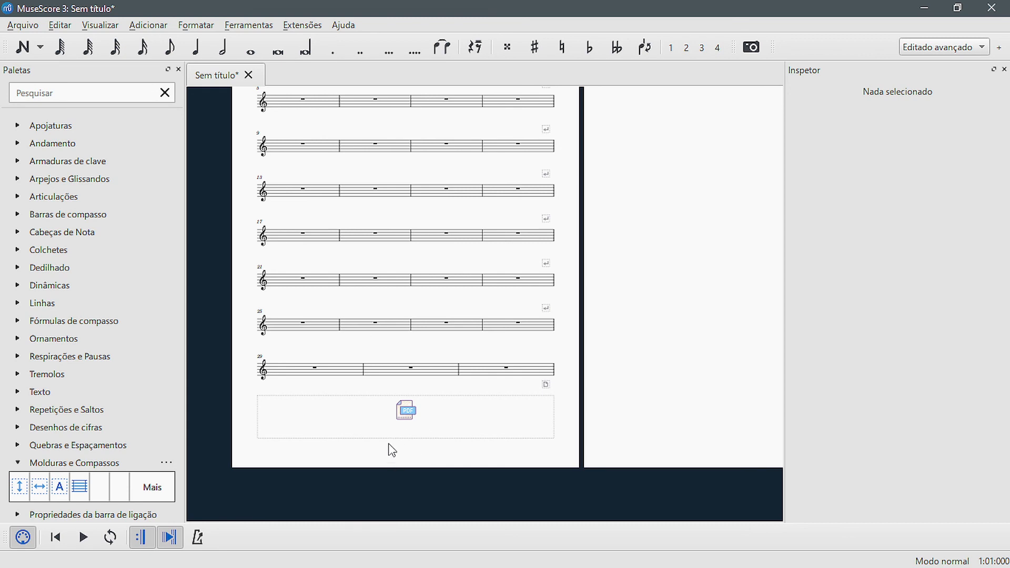
scroll(416, 453, up, 2)
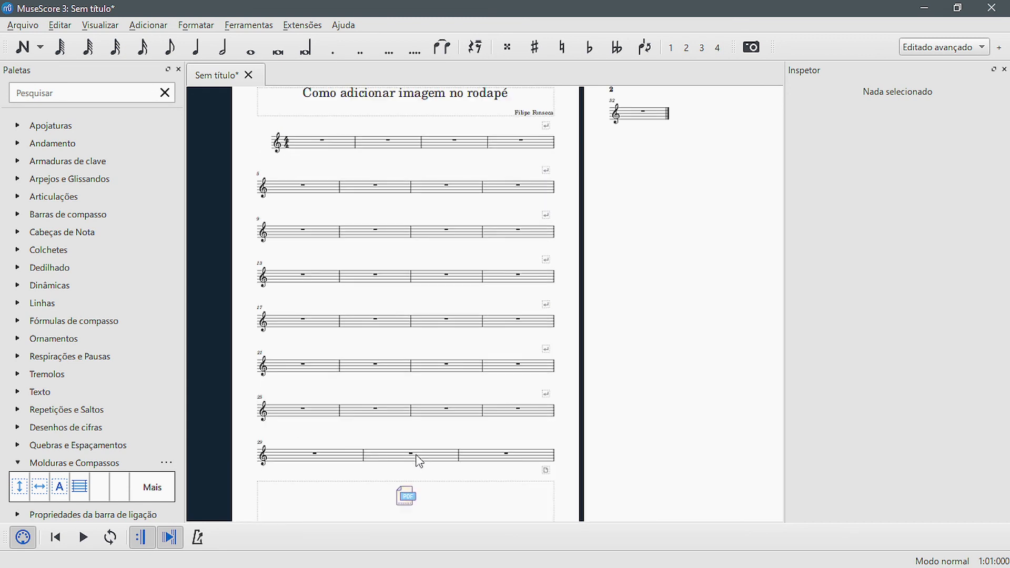
scroll(418, 458, down, 1)
scroll(507, 435, up, 2)
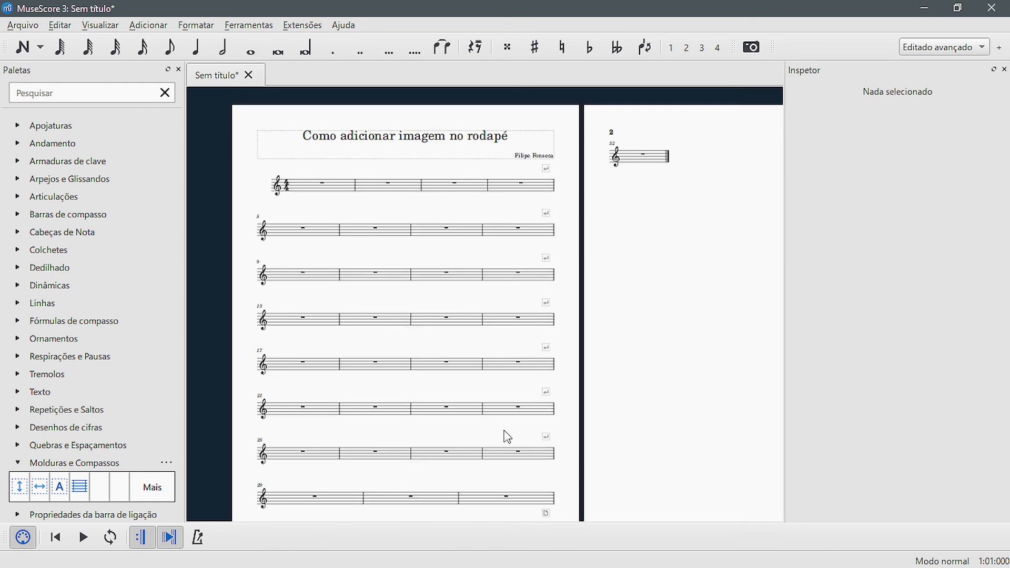
scroll(507, 437, up, 1)
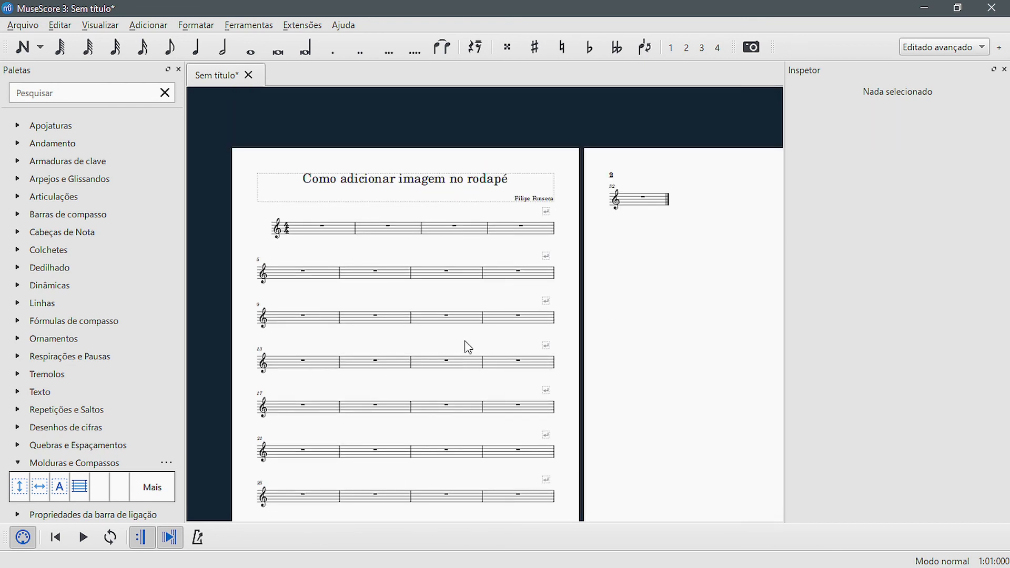
drag(430, 342, 476, 192)
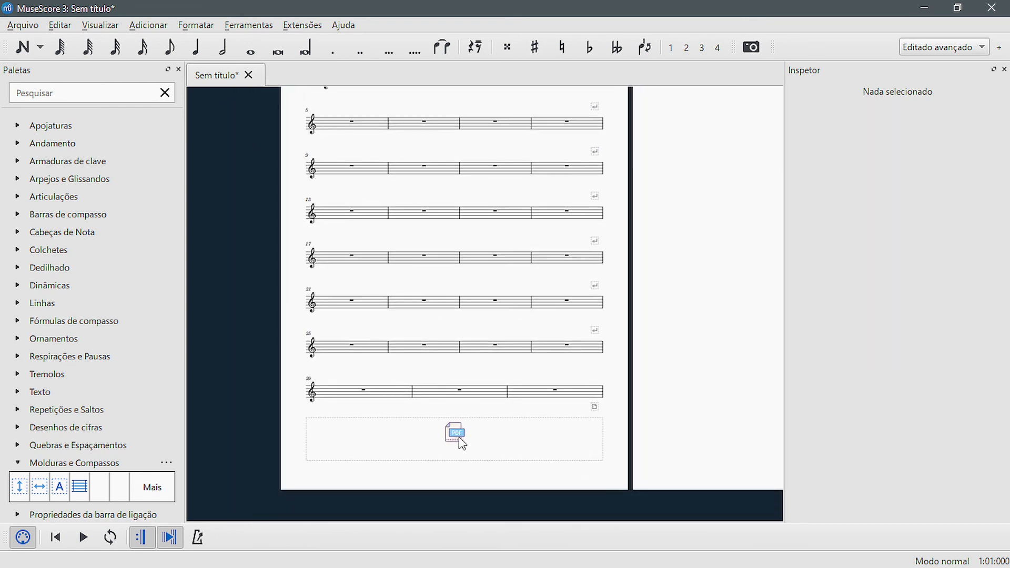